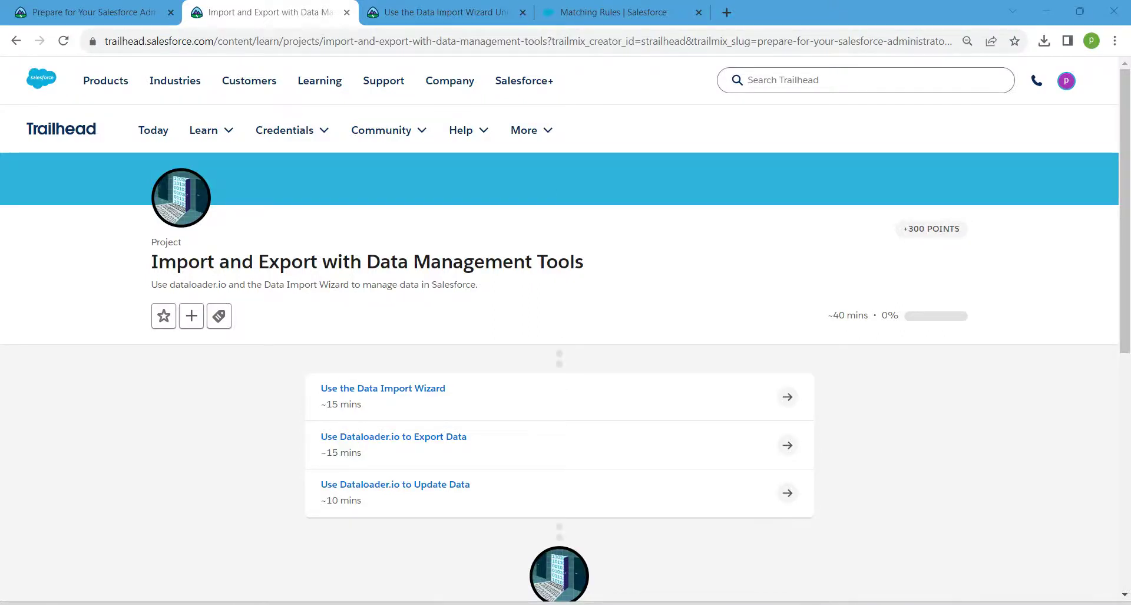
Glance at the Salesforce Administrator trailmix, then return to the Import and Export project page
left_click_drag(152, 262, 586, 261)
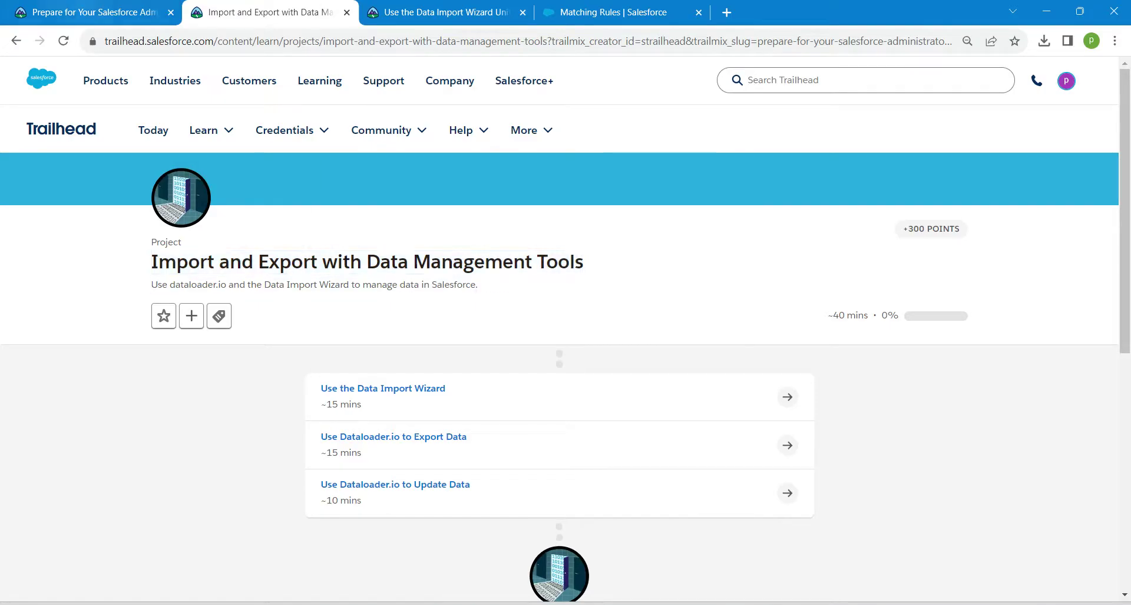
key("ctrl+shift+Tab")
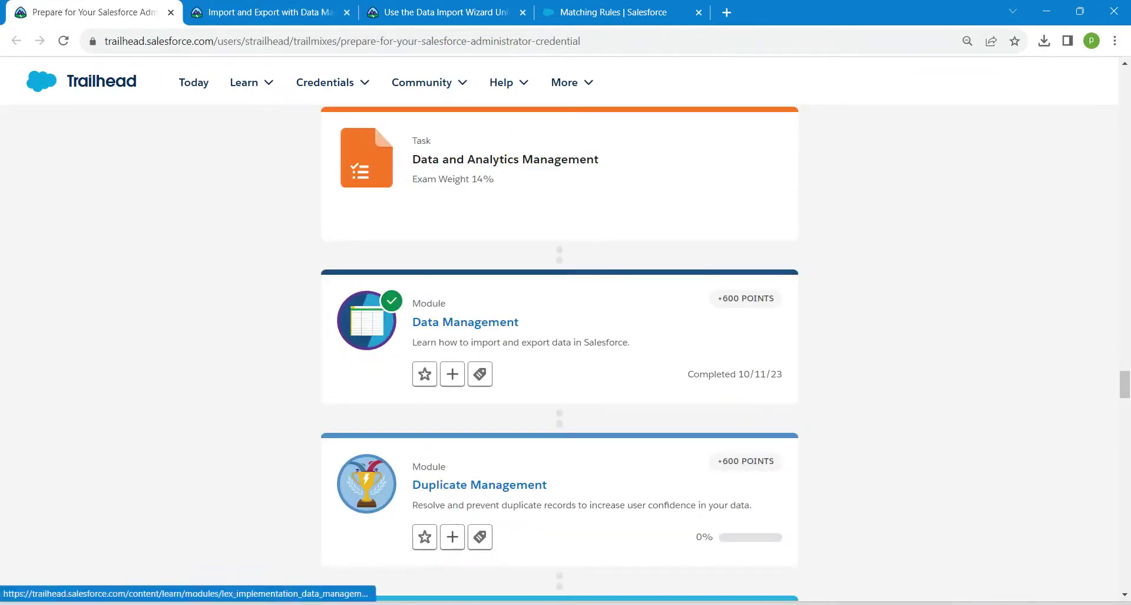
left_click_drag(1125, 384, 1125, 83)
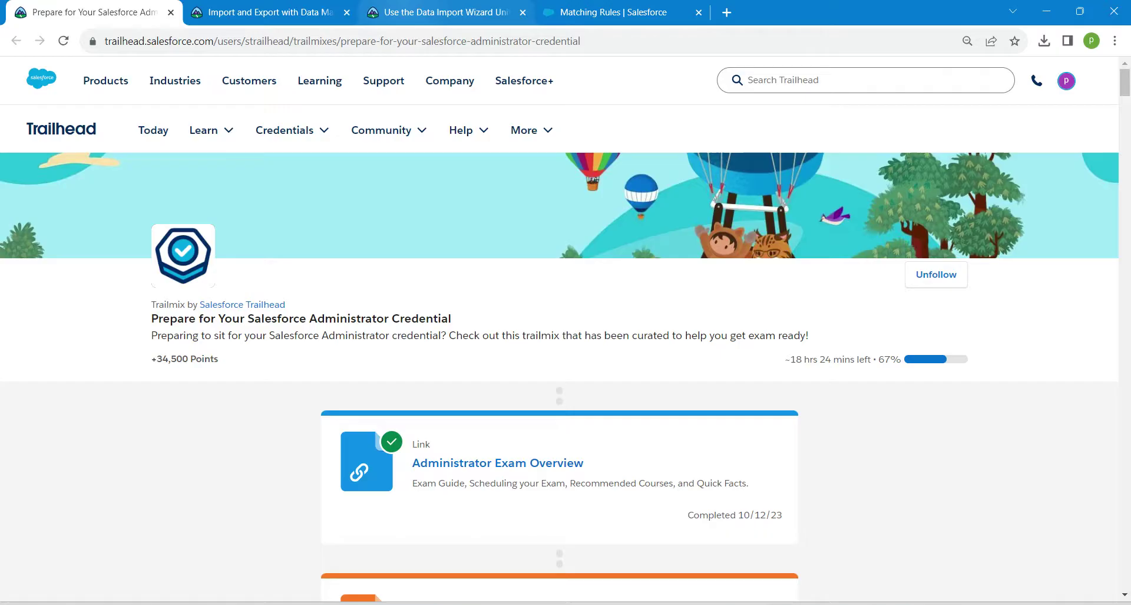
left_click(266, 12)
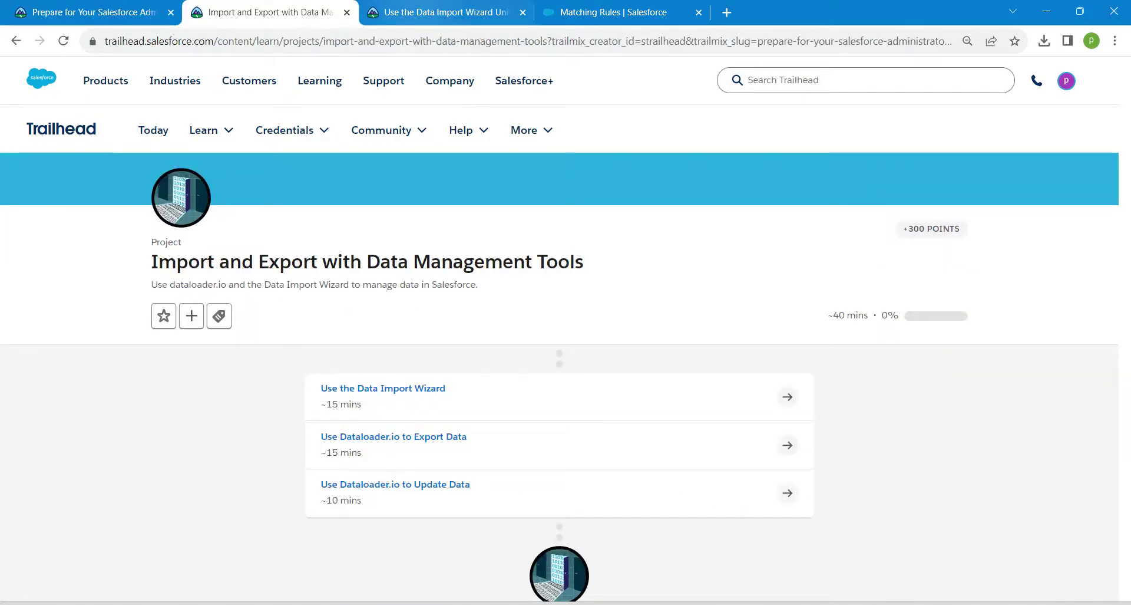
Open the Use the Data Import Wizard unit and download the leads spreadsheet from its link
left_click(442, 12)
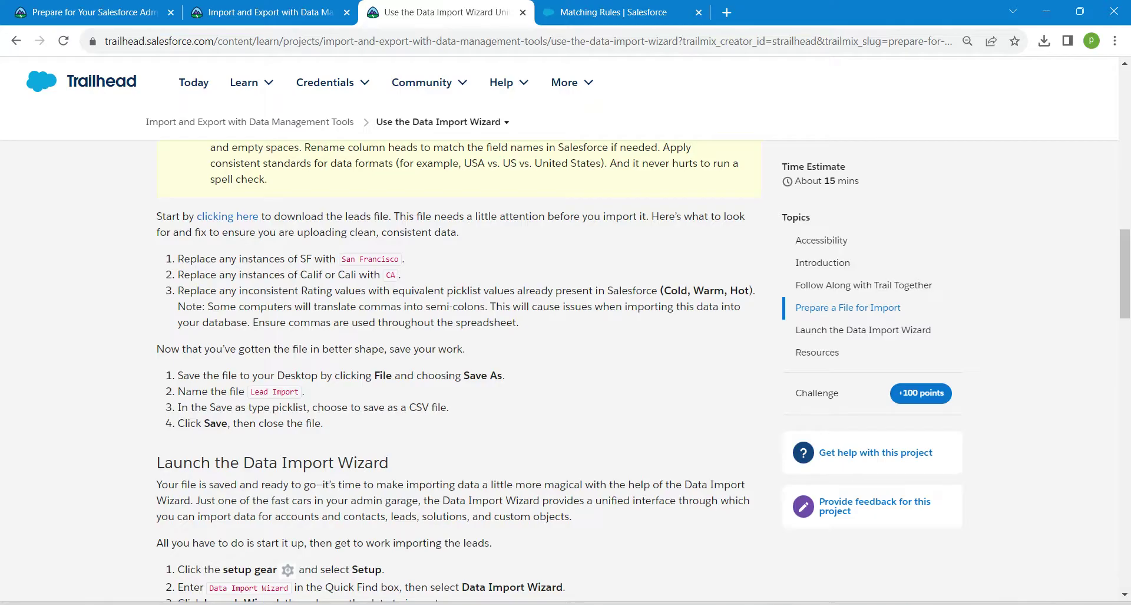
left_click(227, 216)
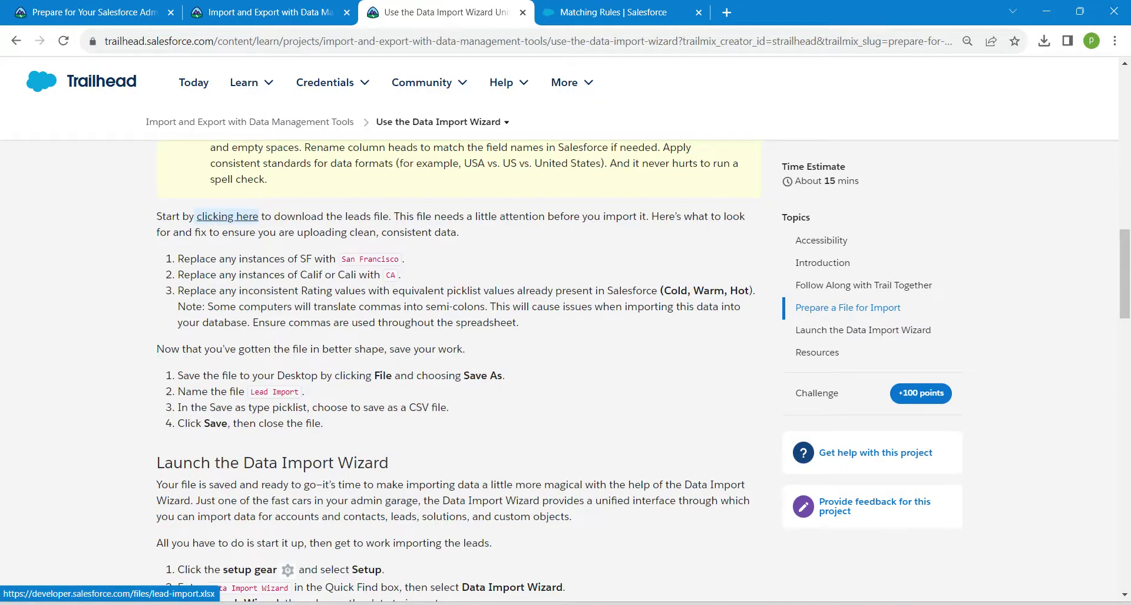
left_click(227, 216)
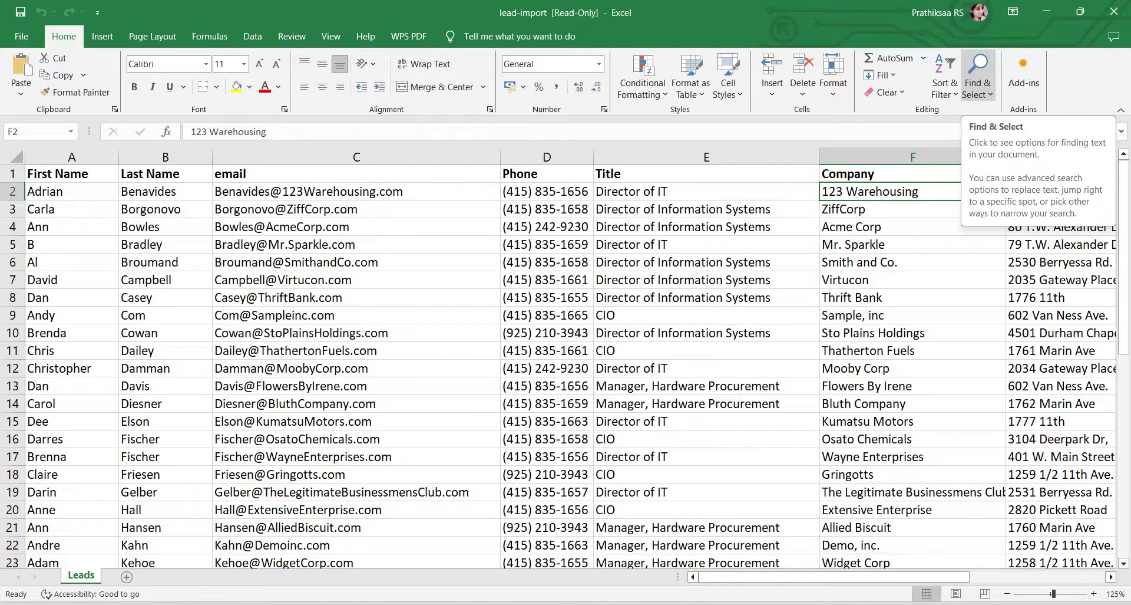
Replace all four 'SF' entries with 'San Francisco' using Find and Replace
left_click(978, 79)
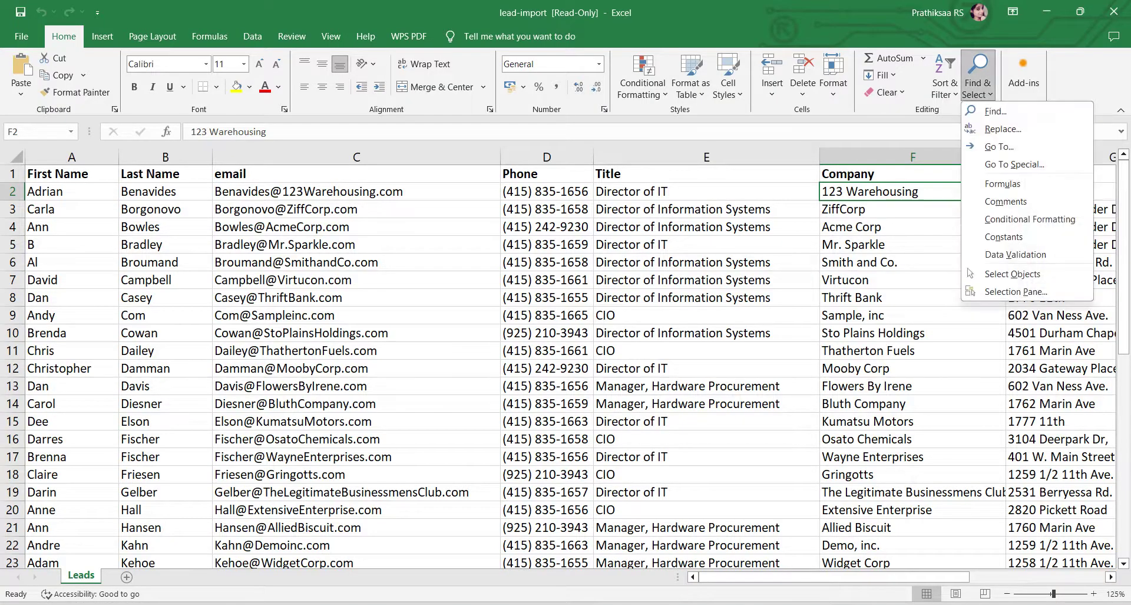
left_click(996, 111)
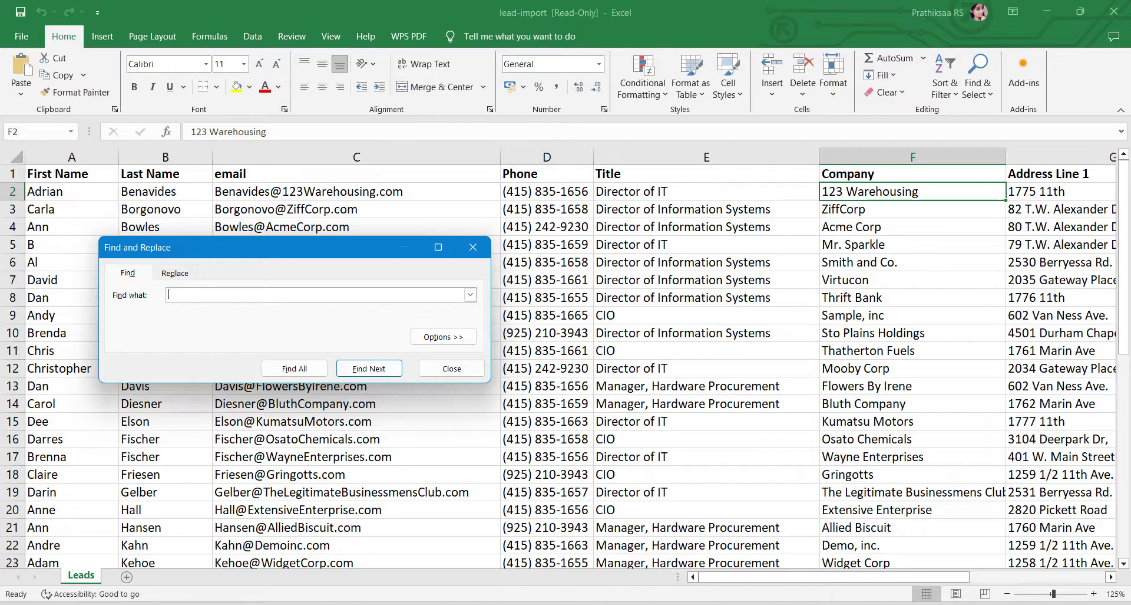
key("ctrl+h")
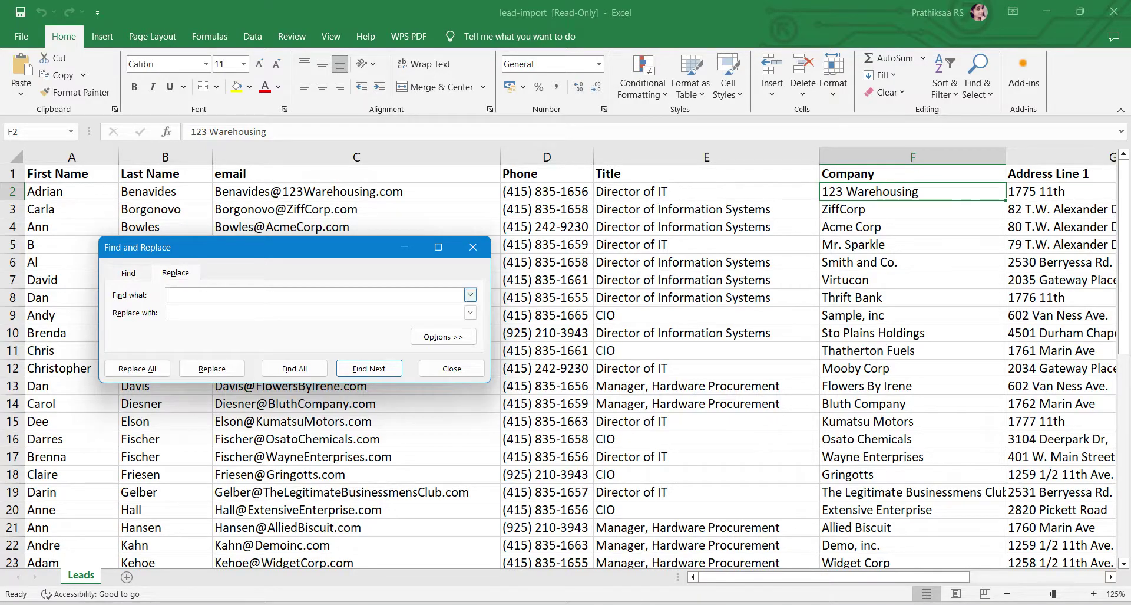
type("SF")
type("San Fran")
type("s")
type("sco")
key("Left")
key("Left")
key("Left")
key("BackSpace")
type("c")
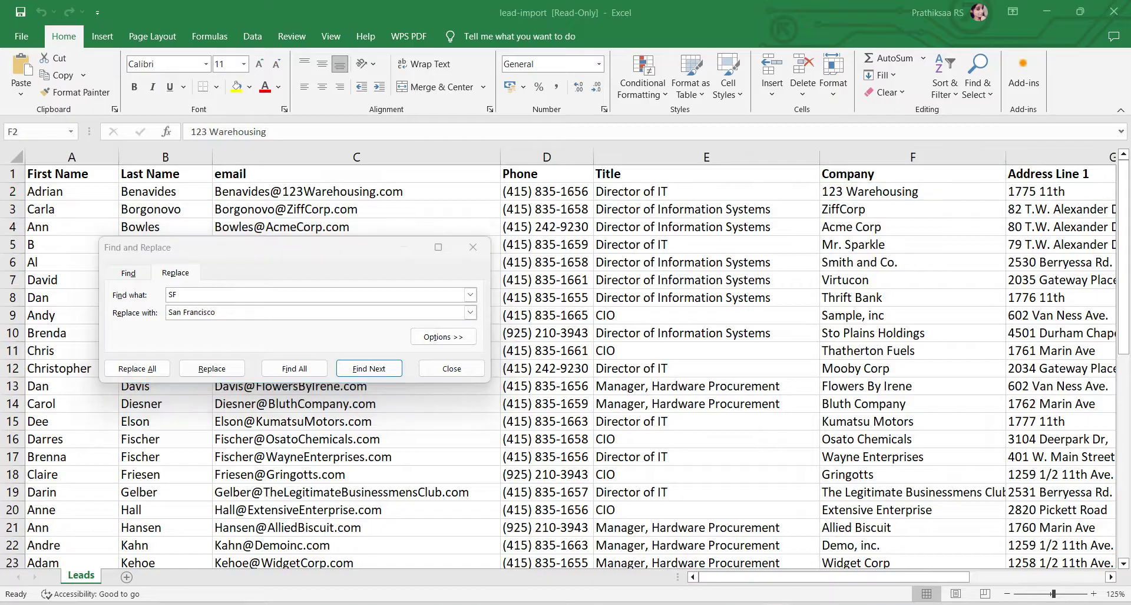
key("alt+a")
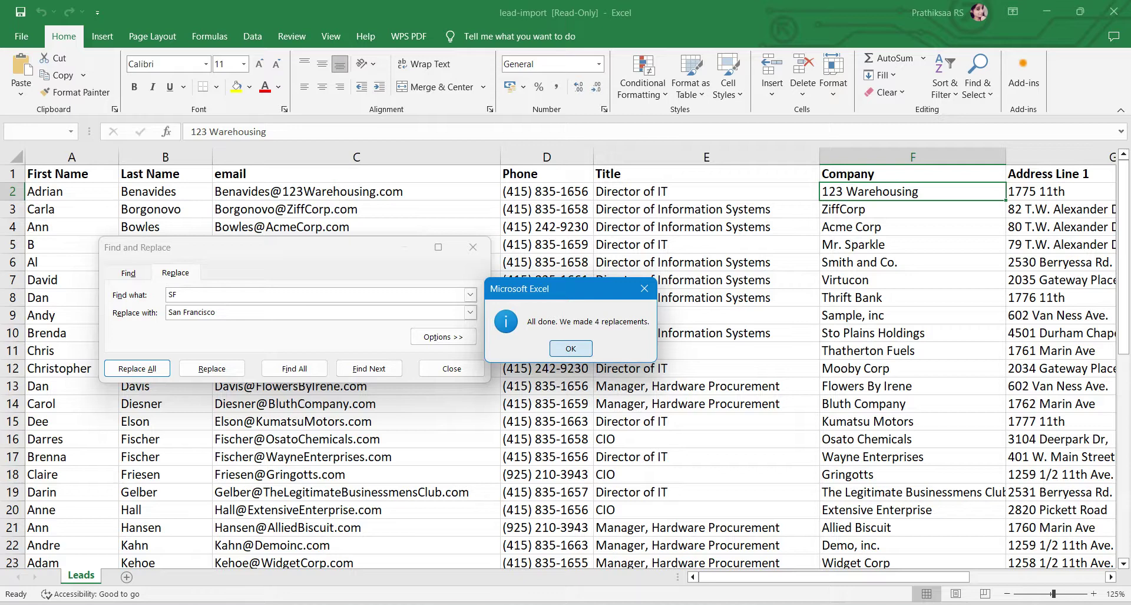
left_click(571, 348)
scroll(884, 353, "right", 4)
Change the Calif, Cali and cali entries in cells I6, I15 and I22 to CA
left_click(452, 368)
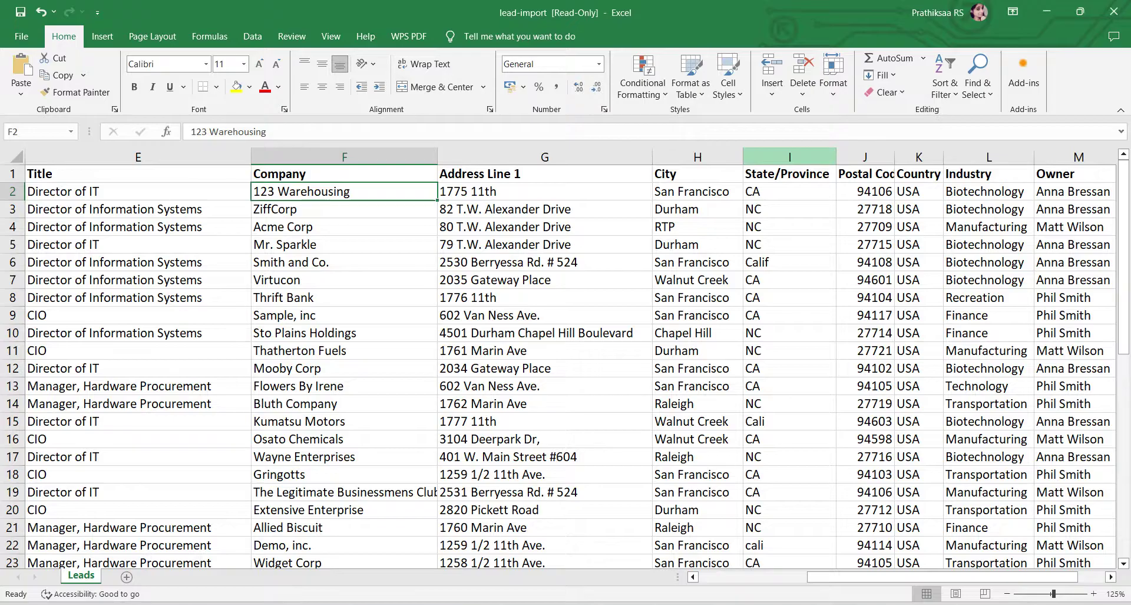
left_click(789, 156)
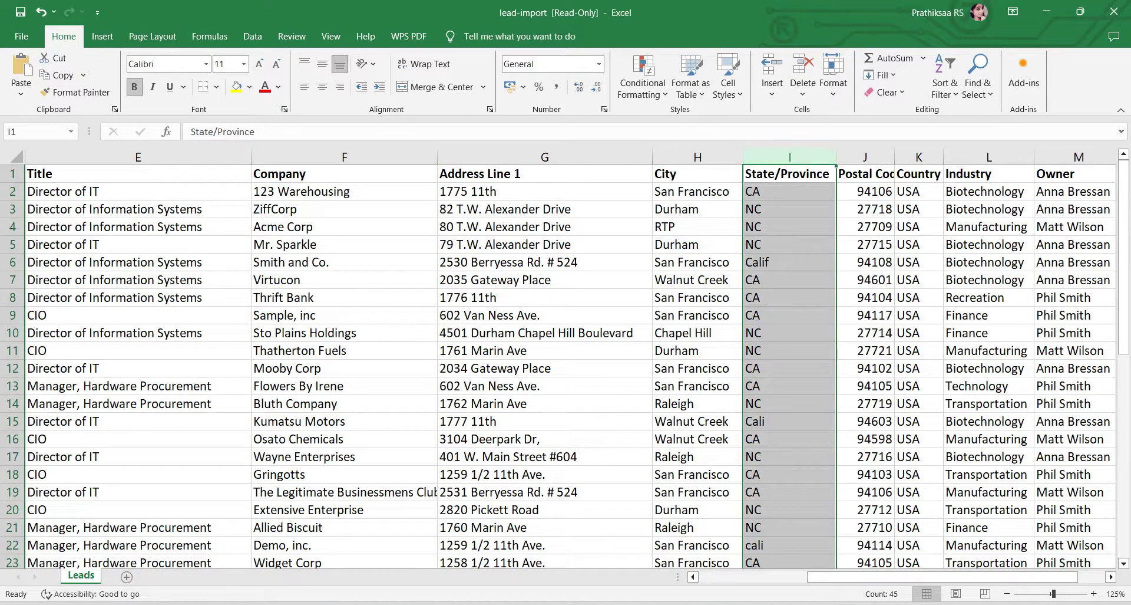
left_click(790, 262)
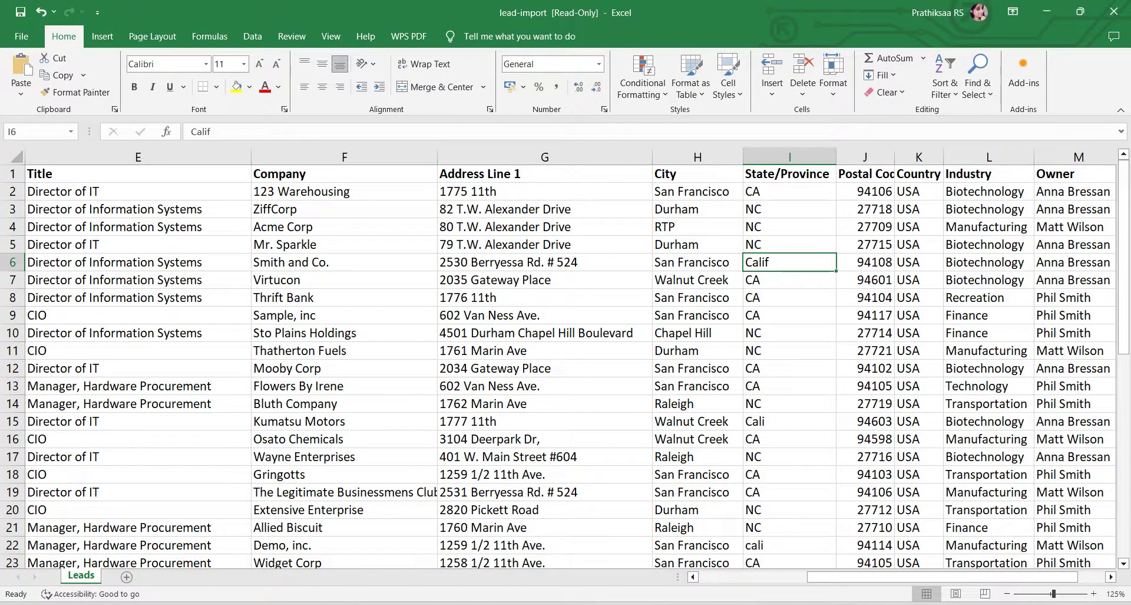
type("CA")
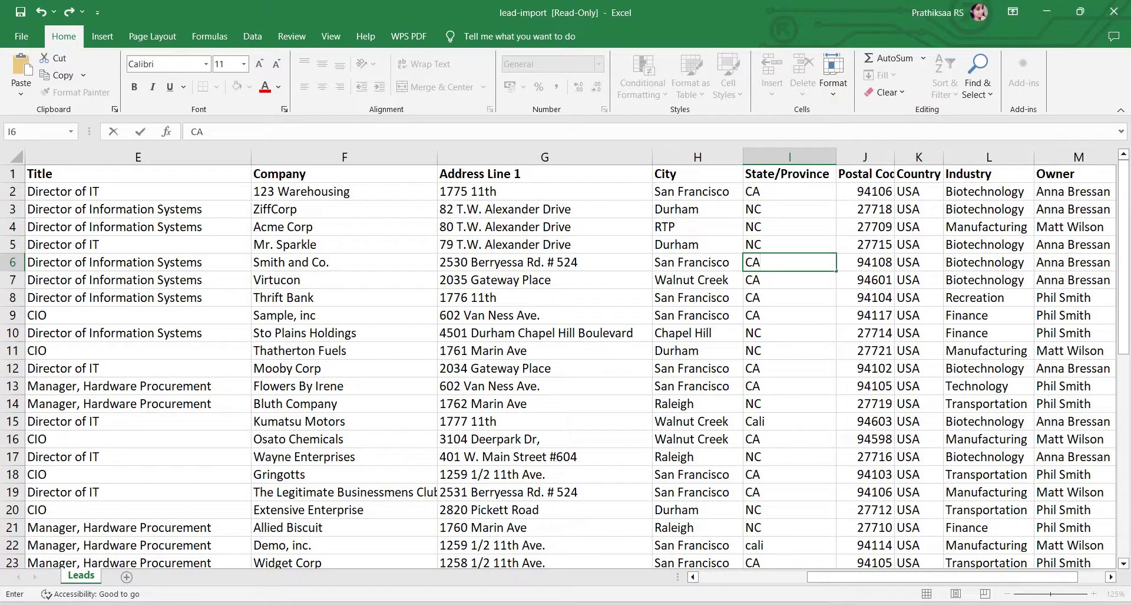
left_click(789, 421)
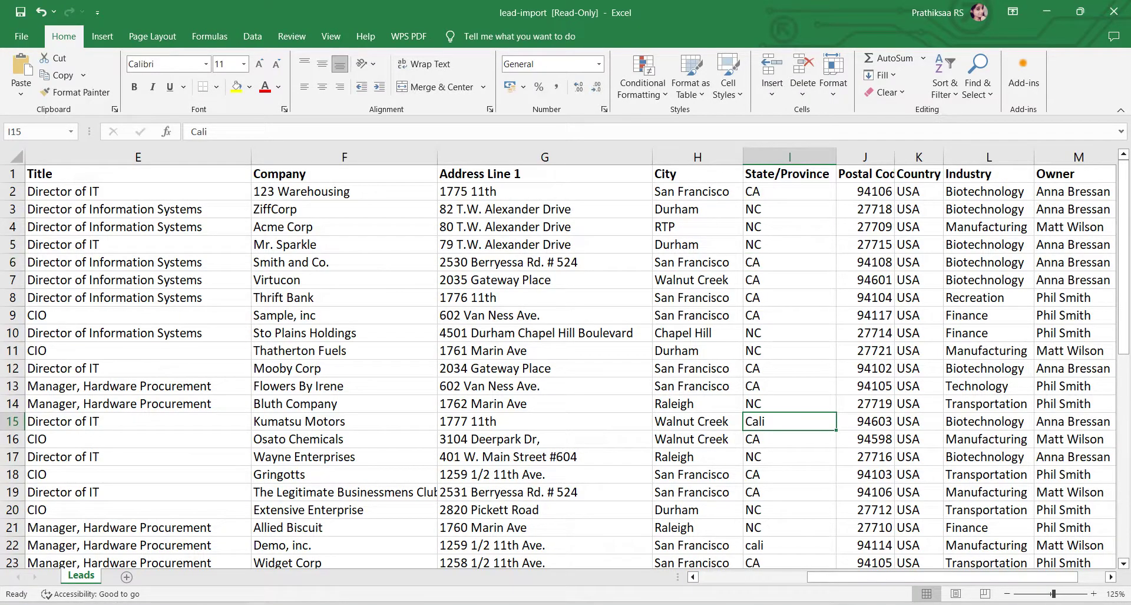
type("CA")
left_click(789, 544)
type("CA")
Change the remaining calif and Calif entries in cells I27 and I41 to CA
left_click_drag(1124, 168, 1123, 321)
left_click(790, 315)
type("CA")
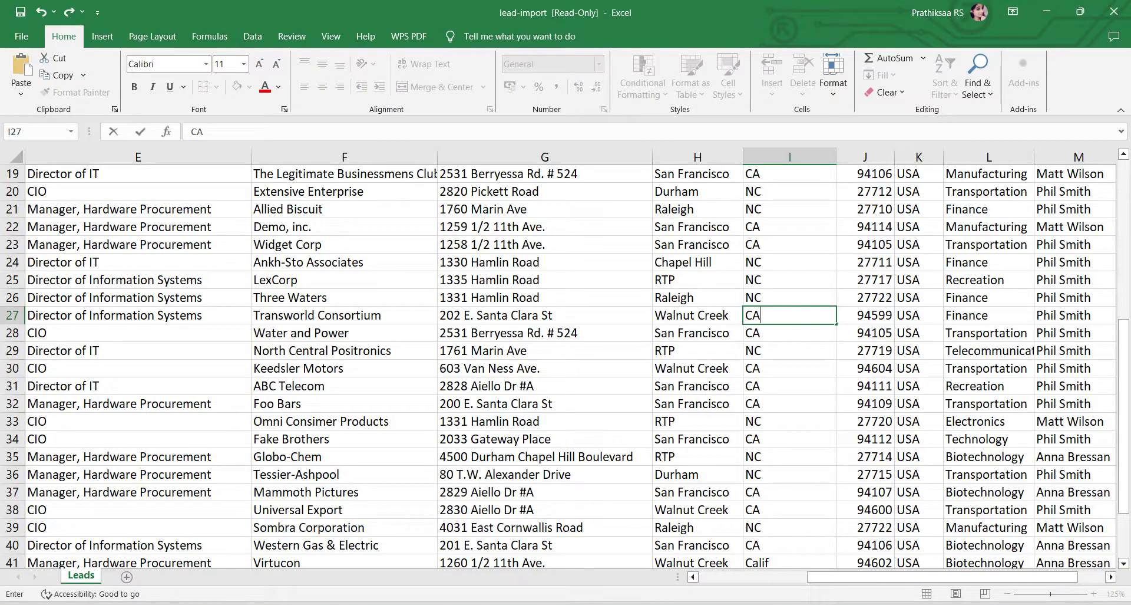
left_click(790, 562)
type("CA")
scroll(559, 366, "down", 2)
scroll(559, 365, "down", 2)
key("Up")
key("Up")
key("Up")
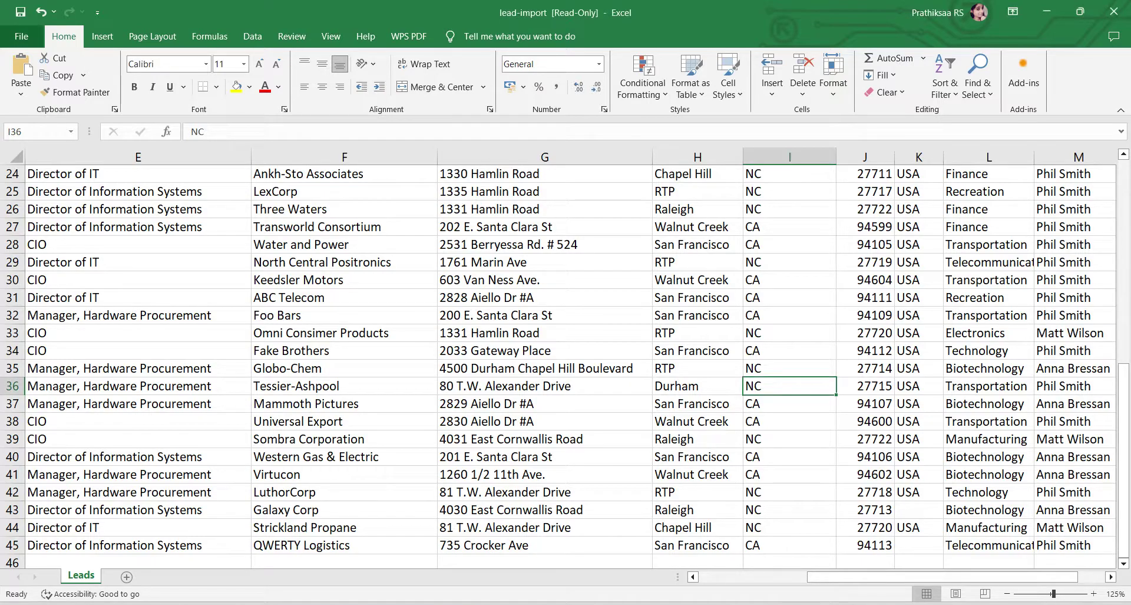
key("alt+f")
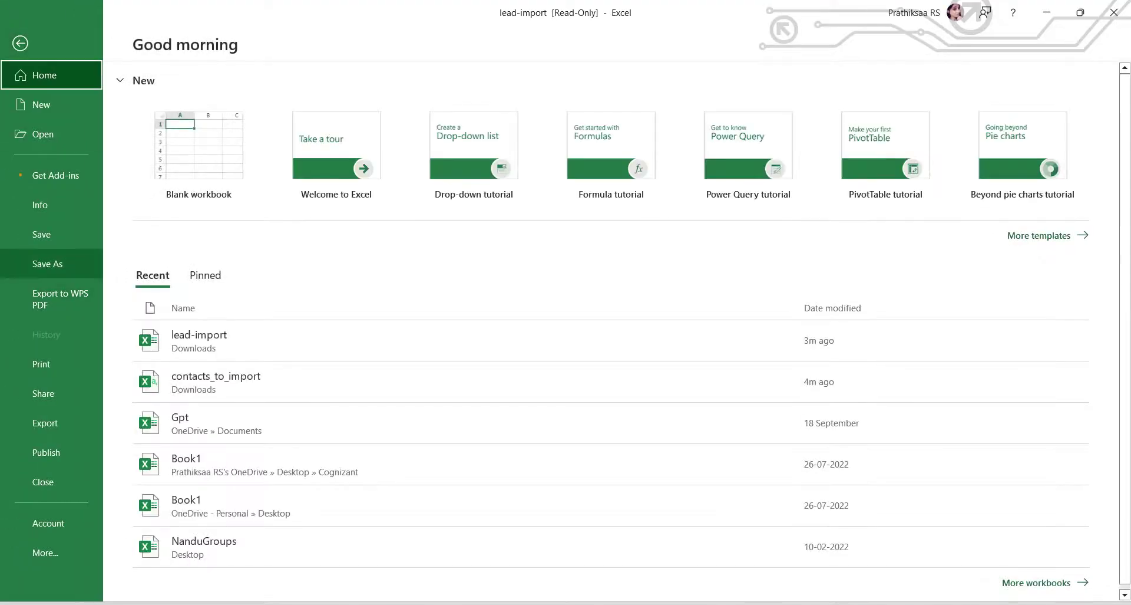
Save the workbook as 'Lead Import' in Downloads and switch back to Trailhead
key("a")
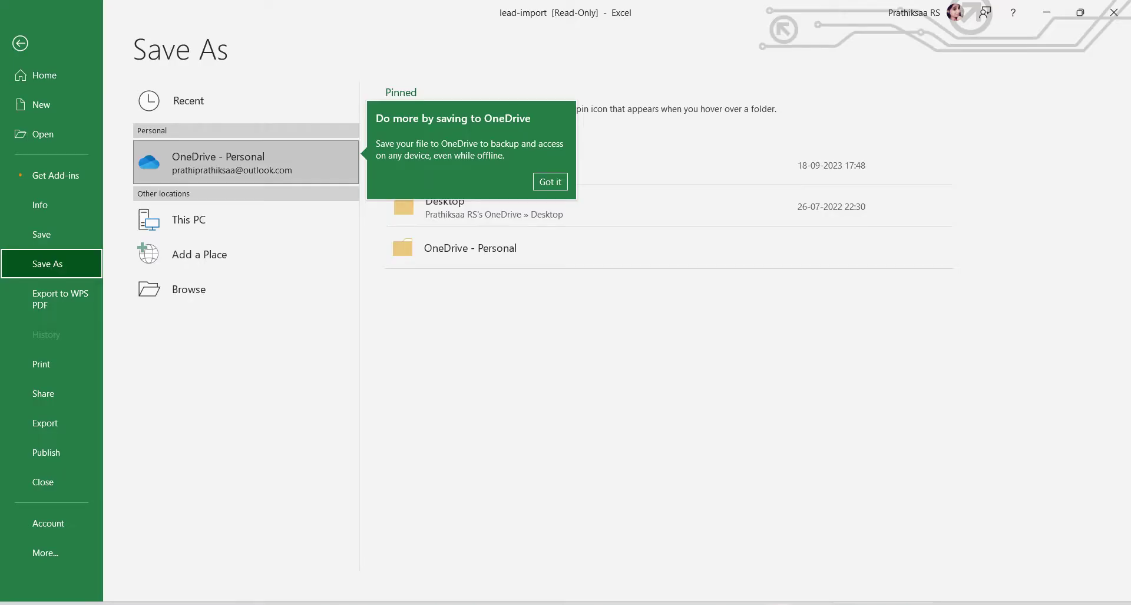
key("F12")
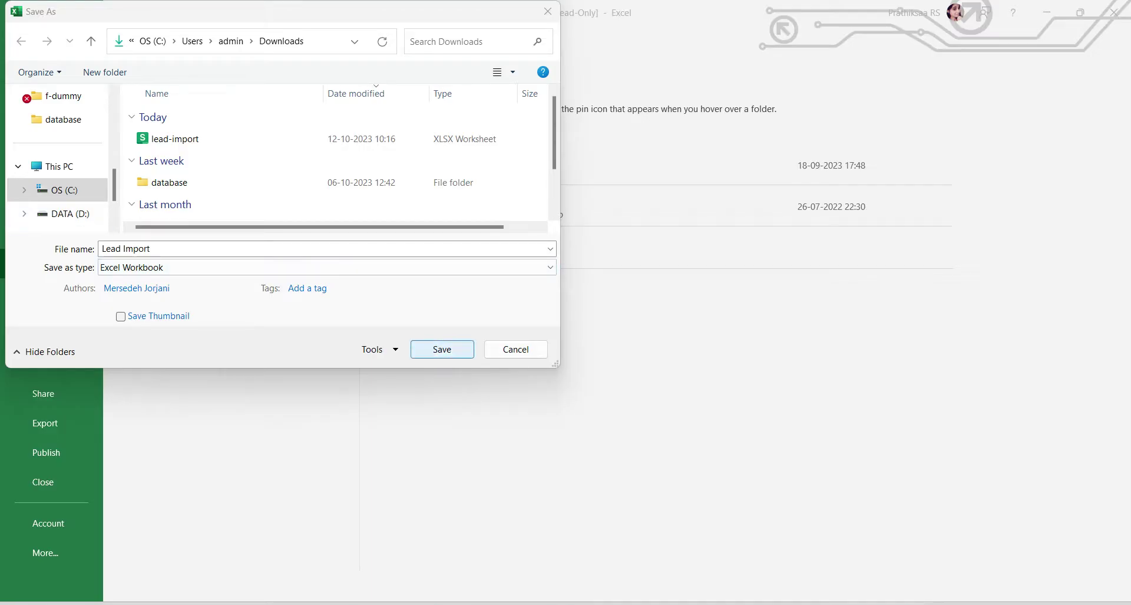
key("Return")
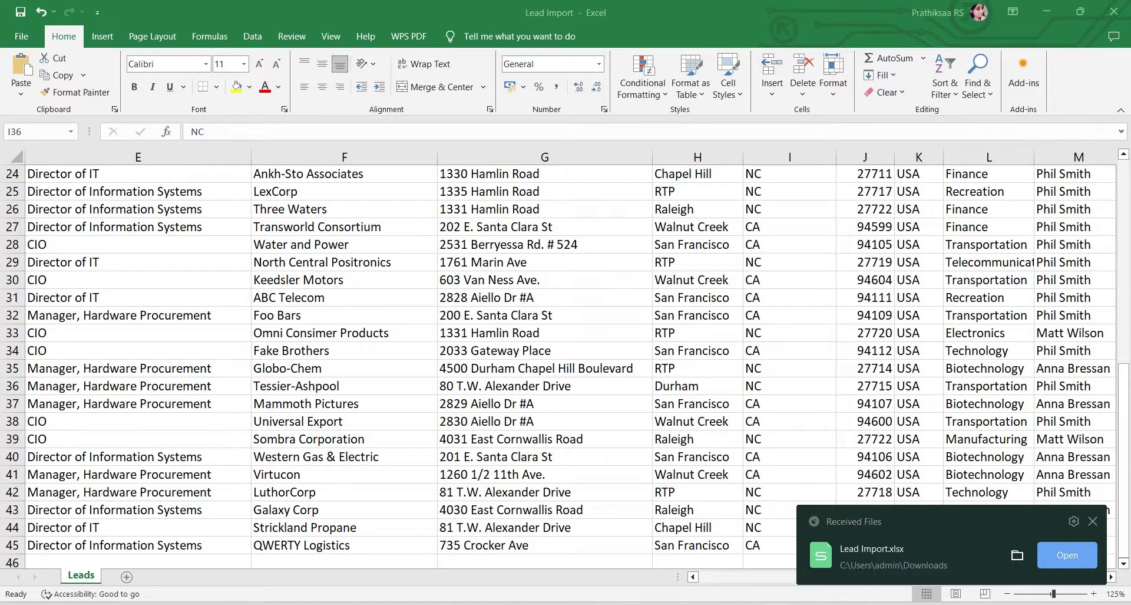
key("alt+Tab")
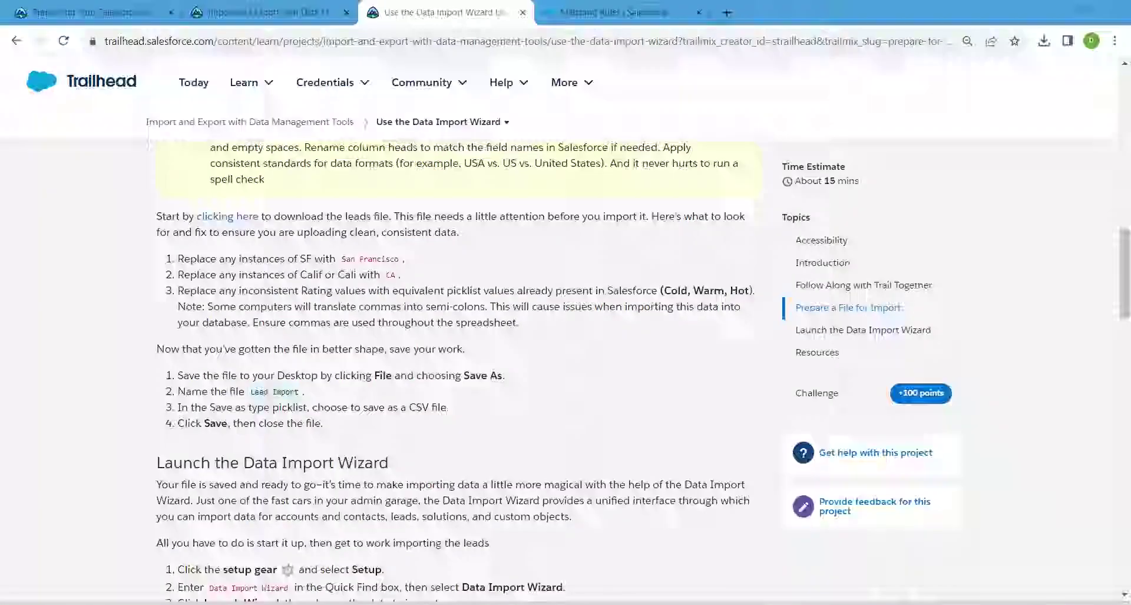
Search Setup for 'data import wizard' and launch the wizard from its page
key("ctrl+Tab")
left_click(82, 149)
type("data import wizard")
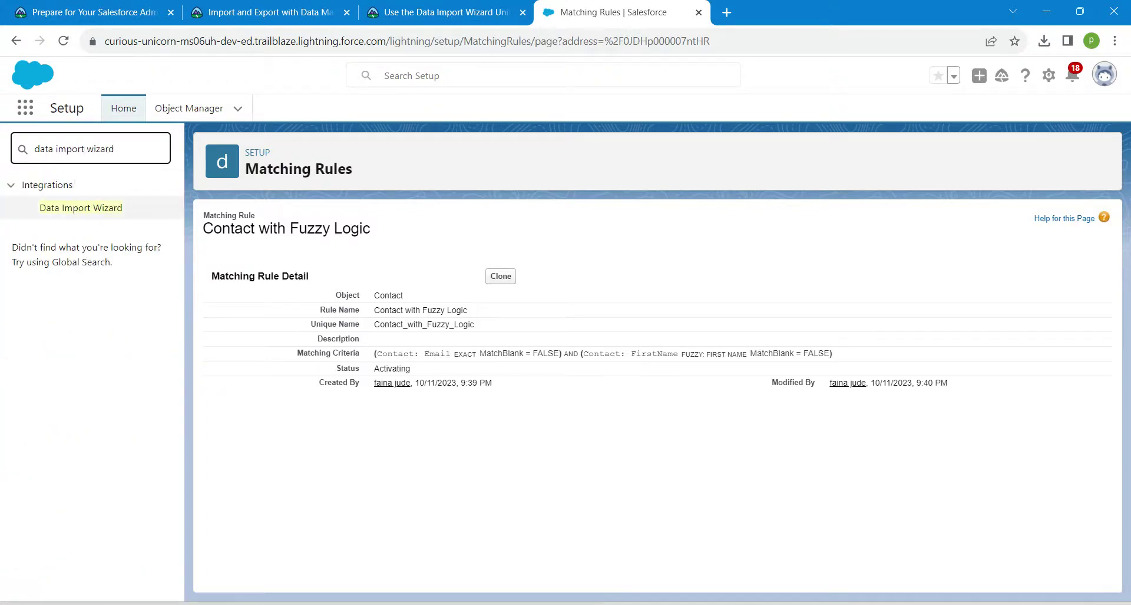
left_click(81, 208)
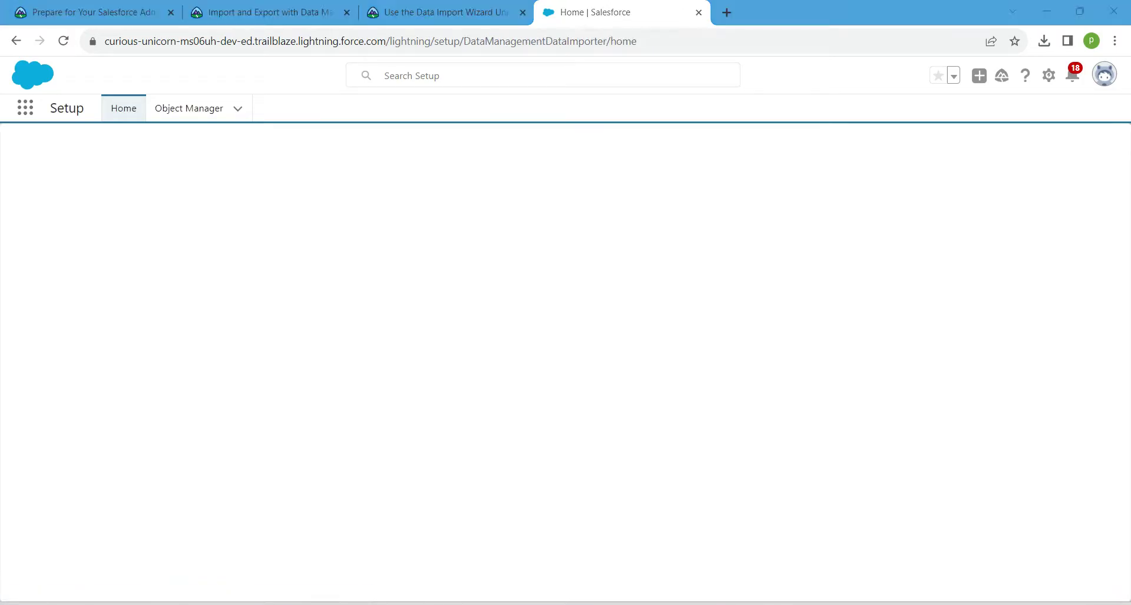
scroll(280, 354, "down", 5)
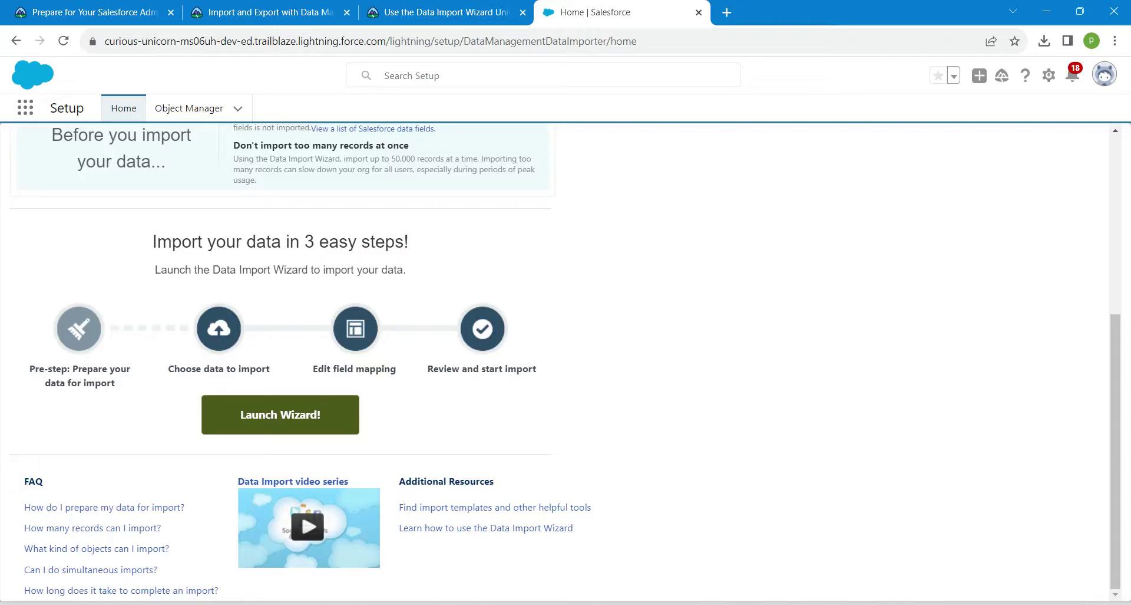
left_click(281, 415)
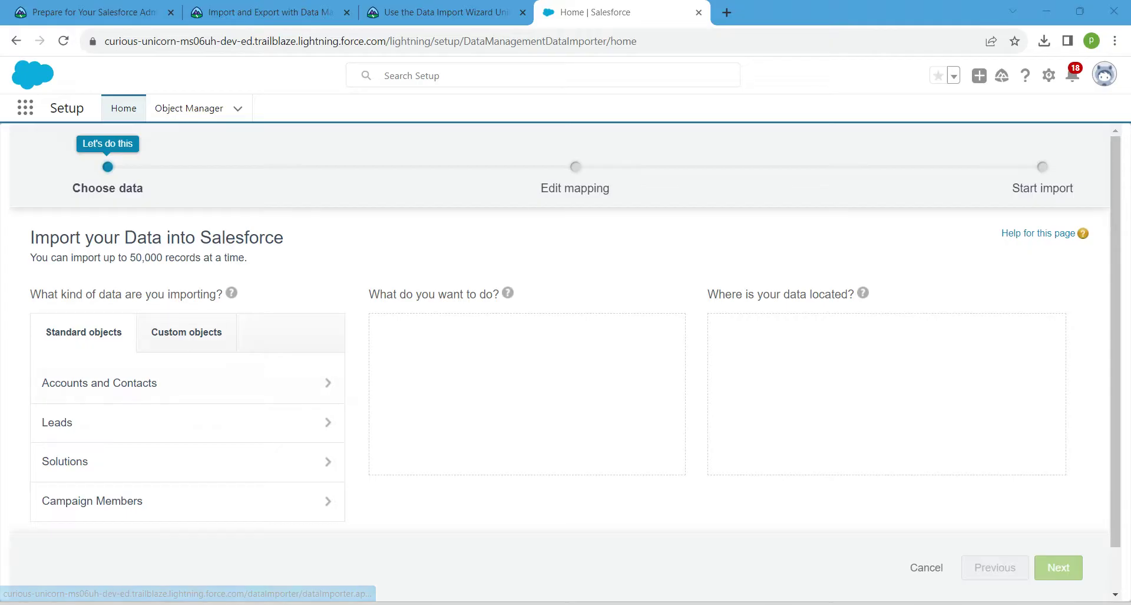
Choose Leads > Add new records, matching by Email, Lead Source Web, Standard assignment rule
left_click(56, 422)
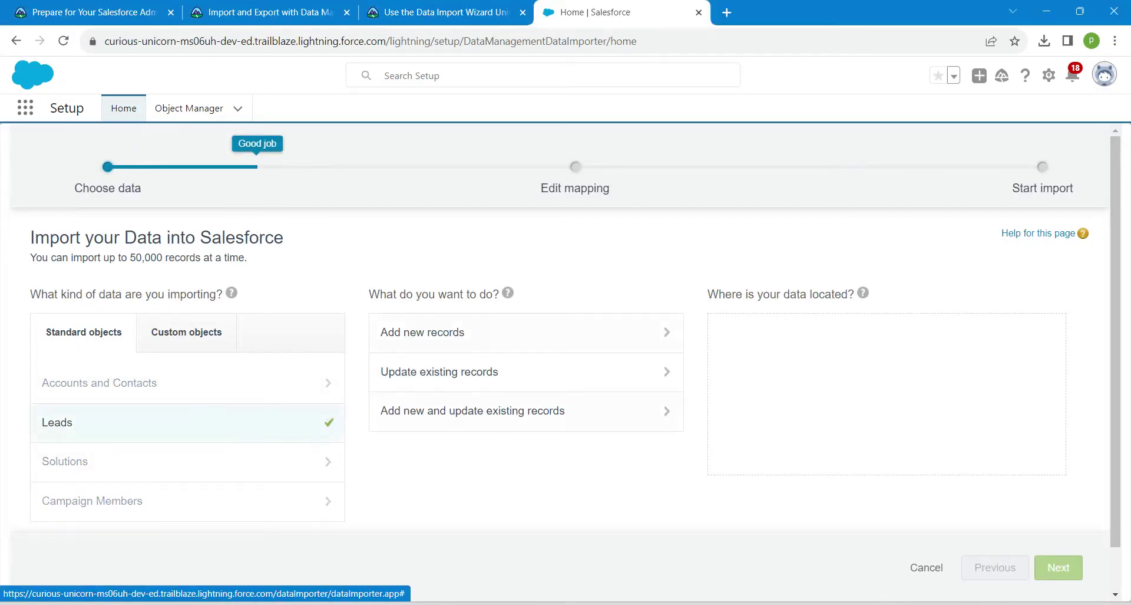
left_click(422, 332)
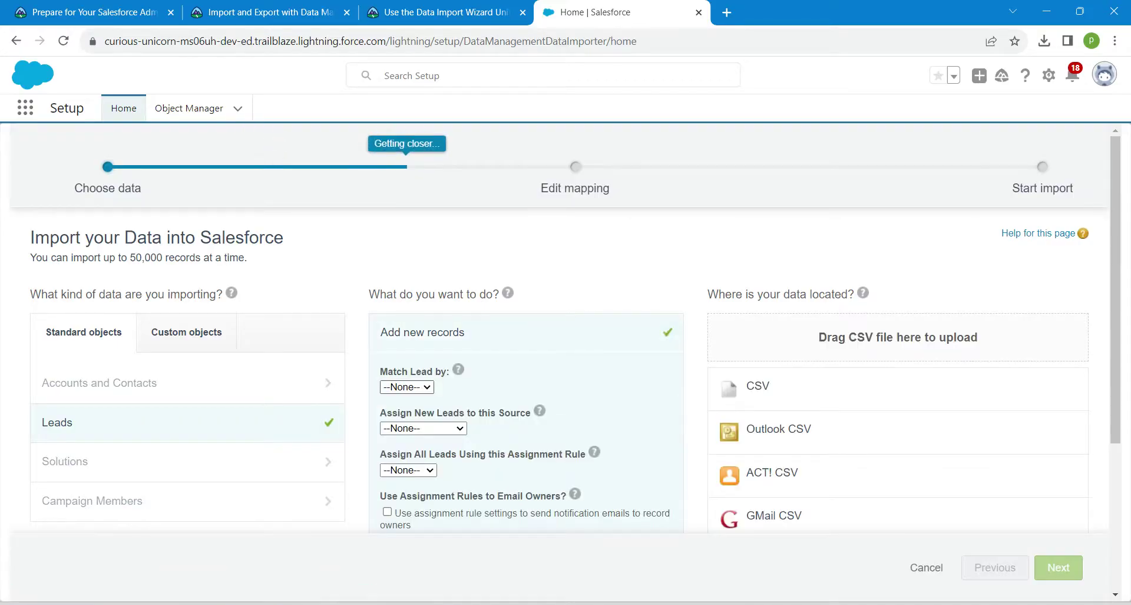
left_click(406, 387)
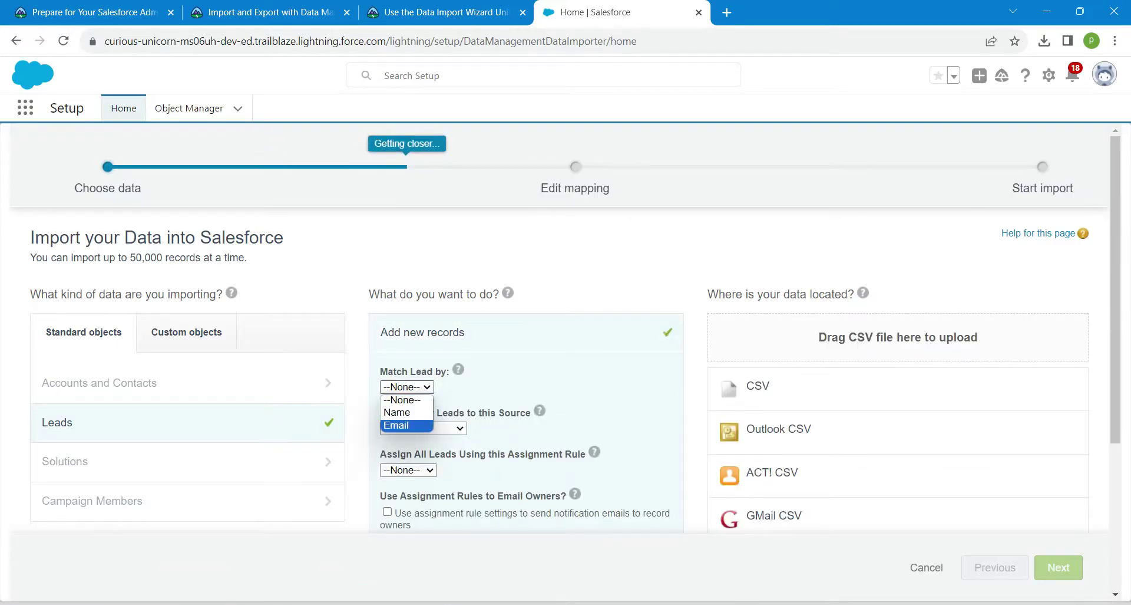
left_click(403, 425)
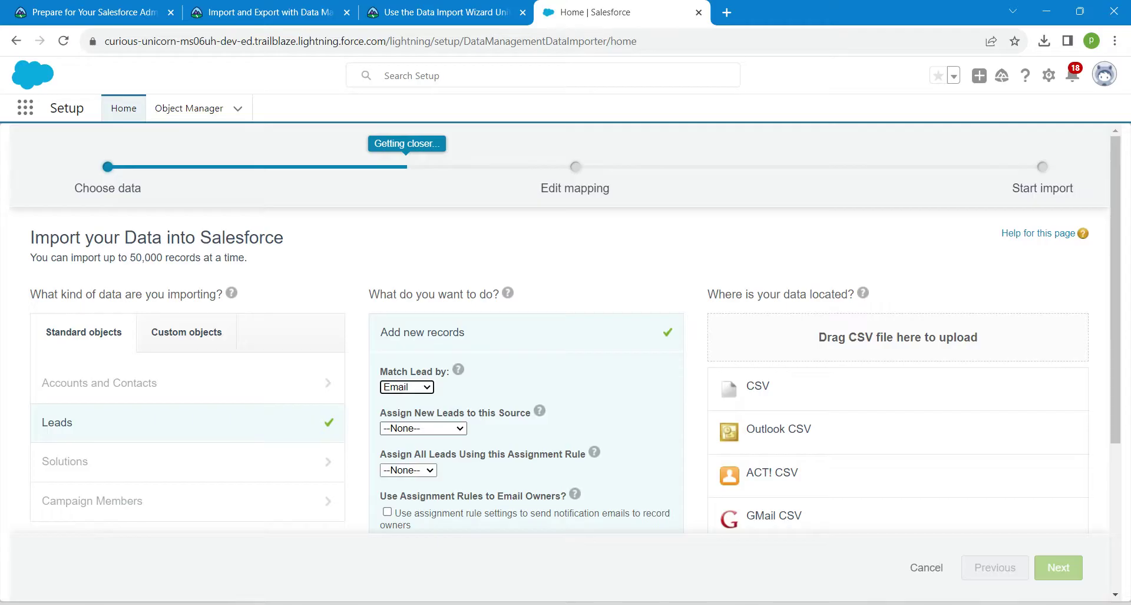
left_click(423, 428)
left_click(394, 441)
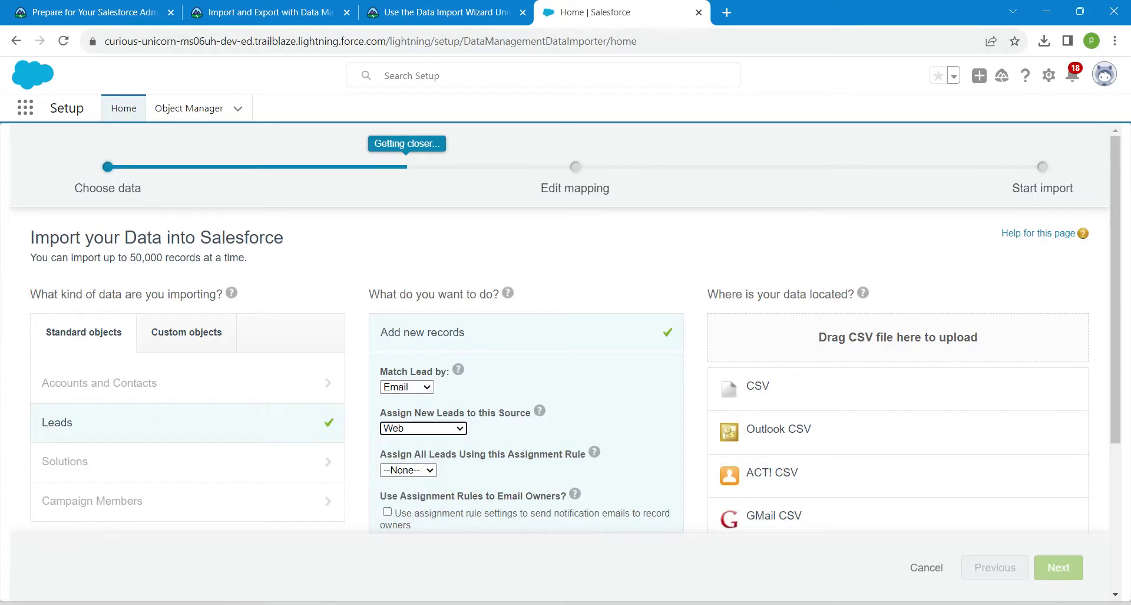
left_click(408, 469)
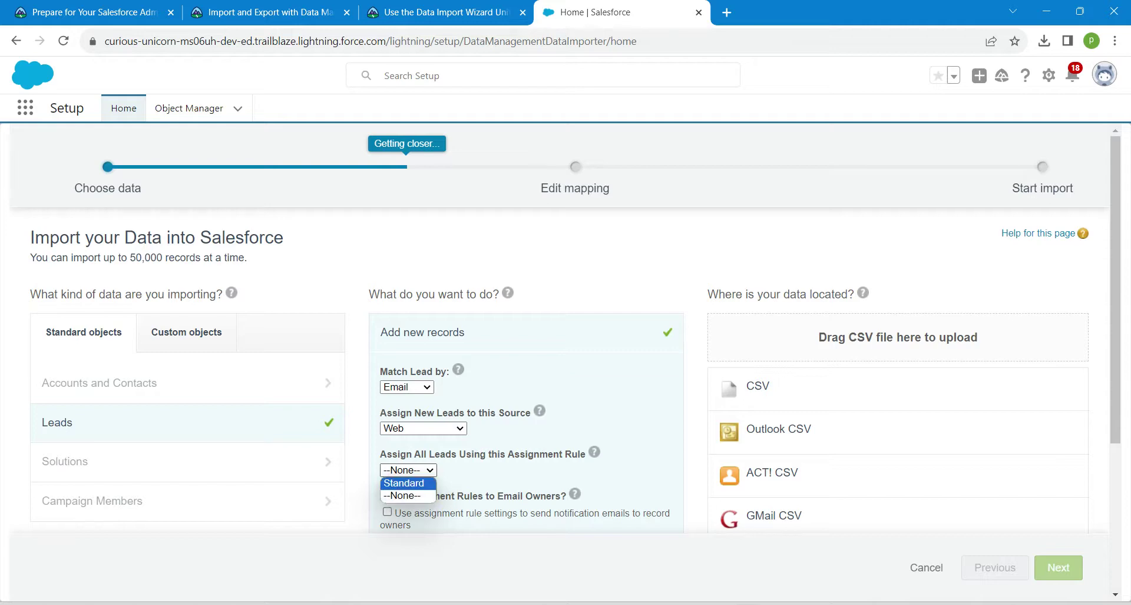
left_click(404, 483)
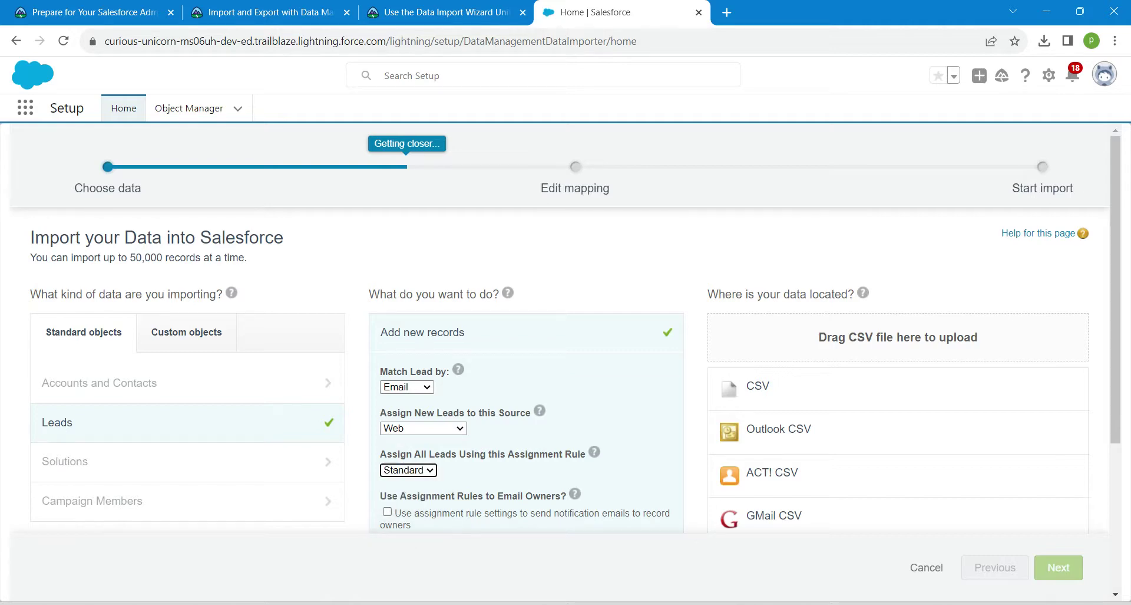
Drop Lead Import.csv from Downloads into the upload area as a CSV and proceed to mapping
key("super+e")
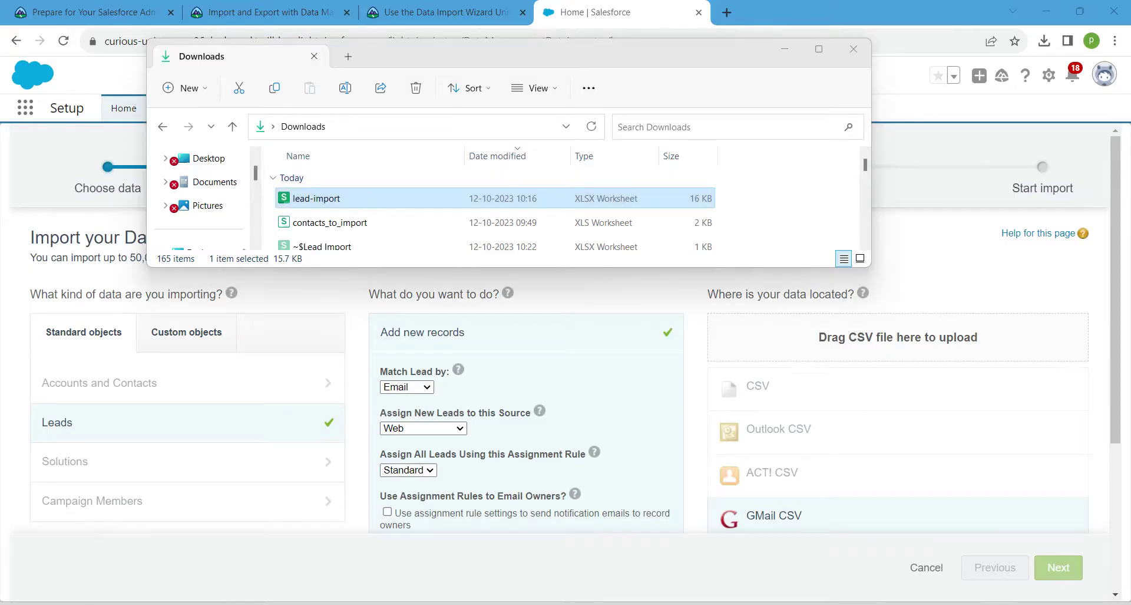
left_click_drag(317, 198, 817, 393)
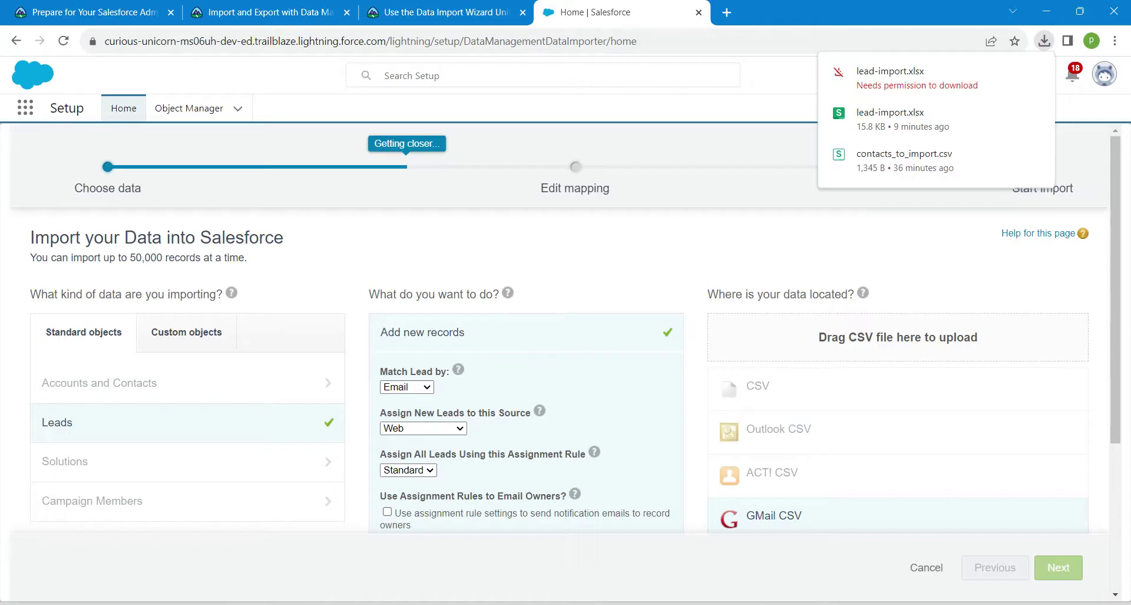
left_click(758, 386)
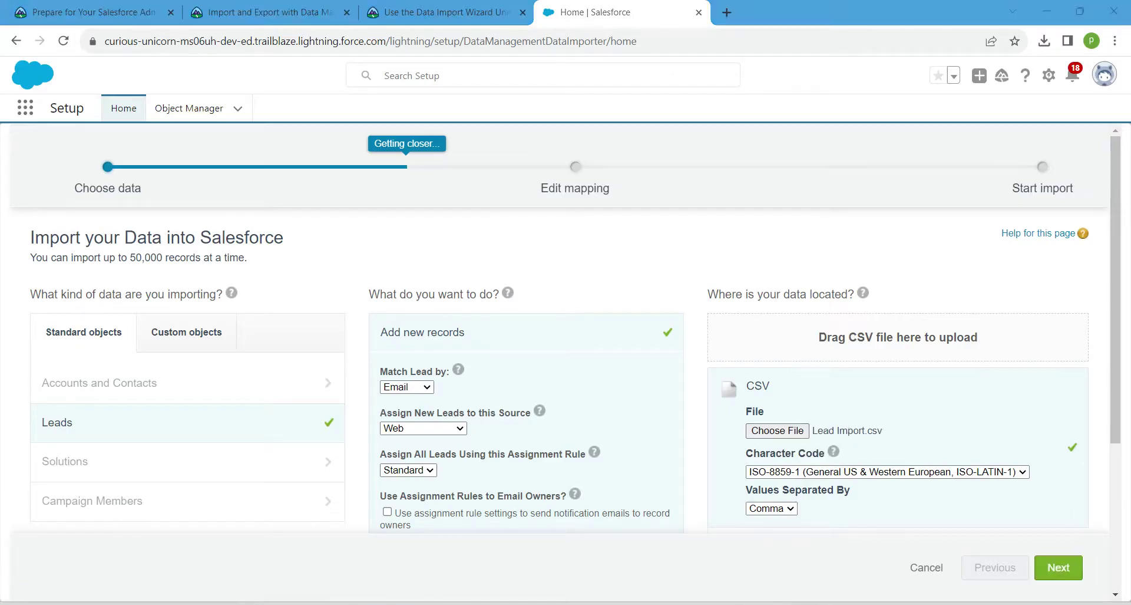
left_click(1058, 567)
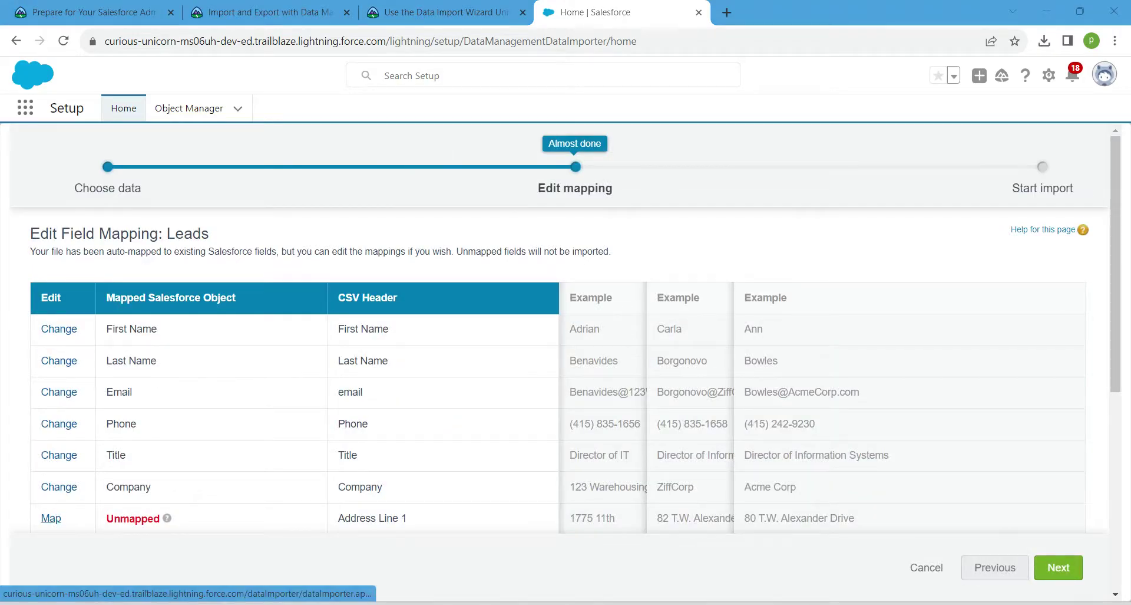
Map the Address Line 1 column to the Street field
left_click(51, 518)
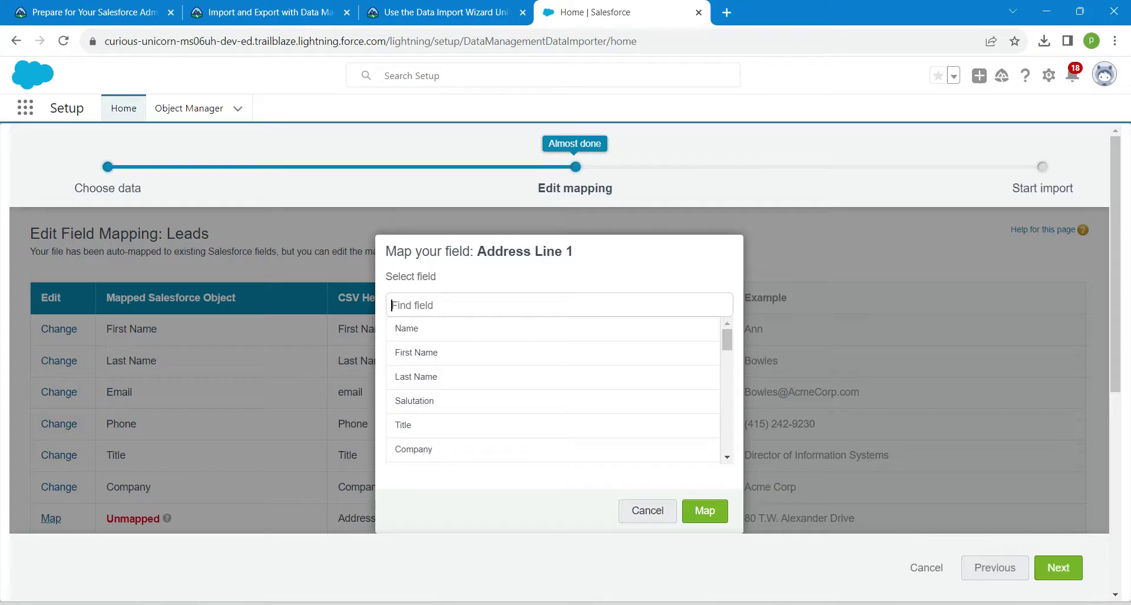
type("street")
key("Return")
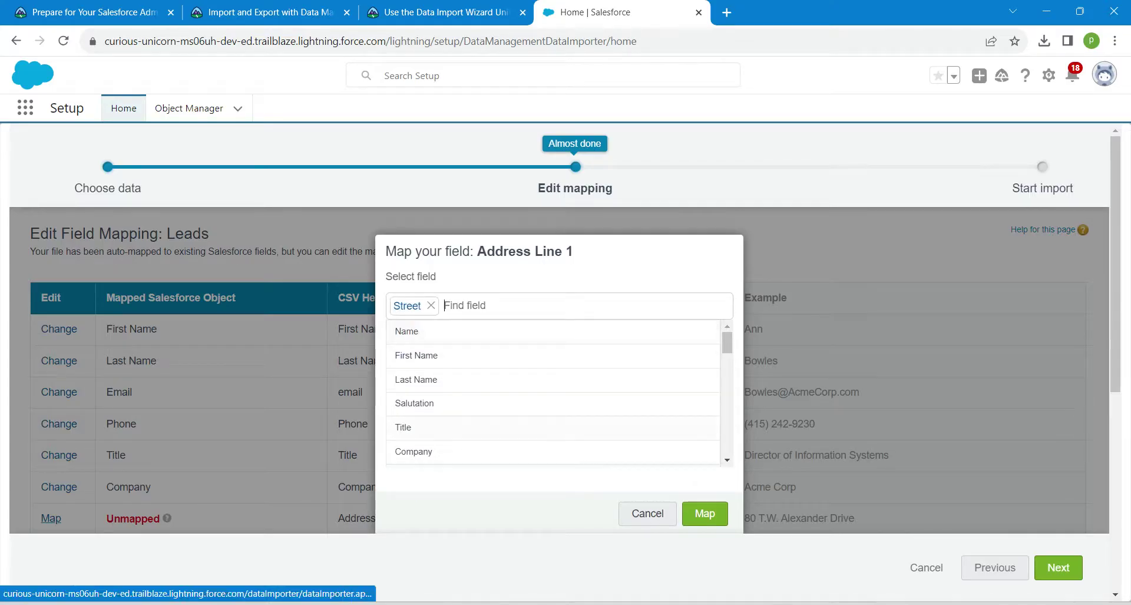
left_click(704, 512)
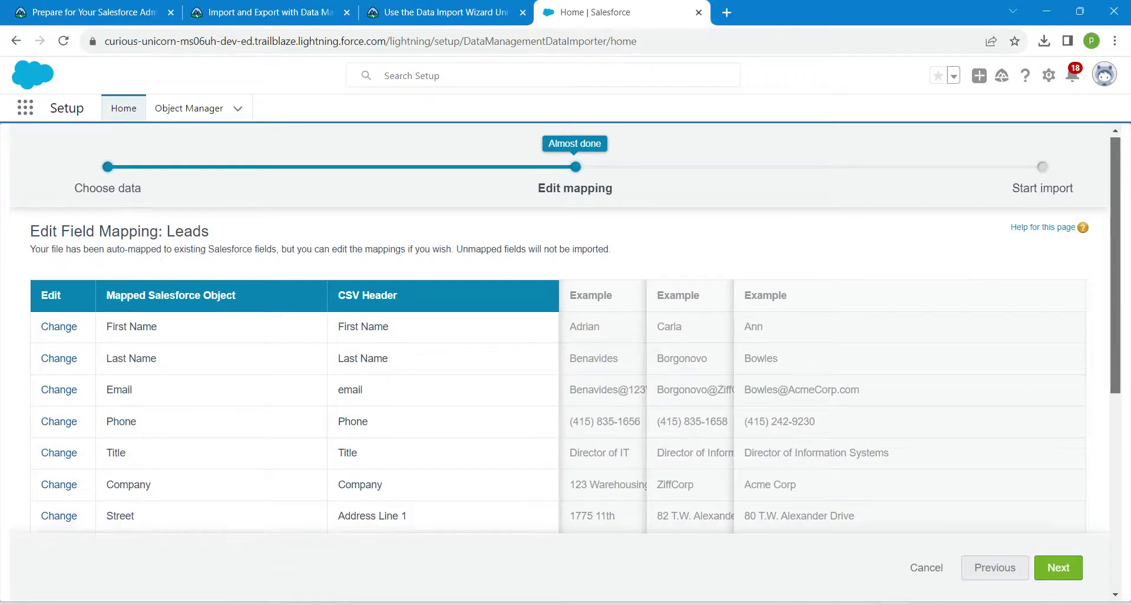
scroll(565, 377, "down", 5)
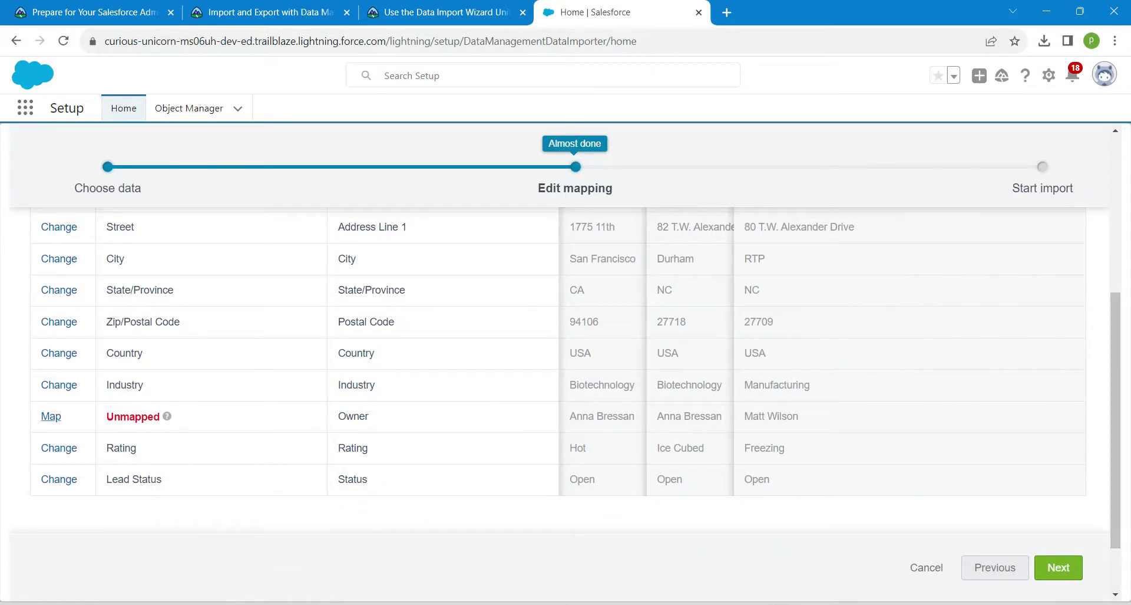
Map the Owner column to Lead Owner and advance to Review & Start Import
left_click(51, 416)
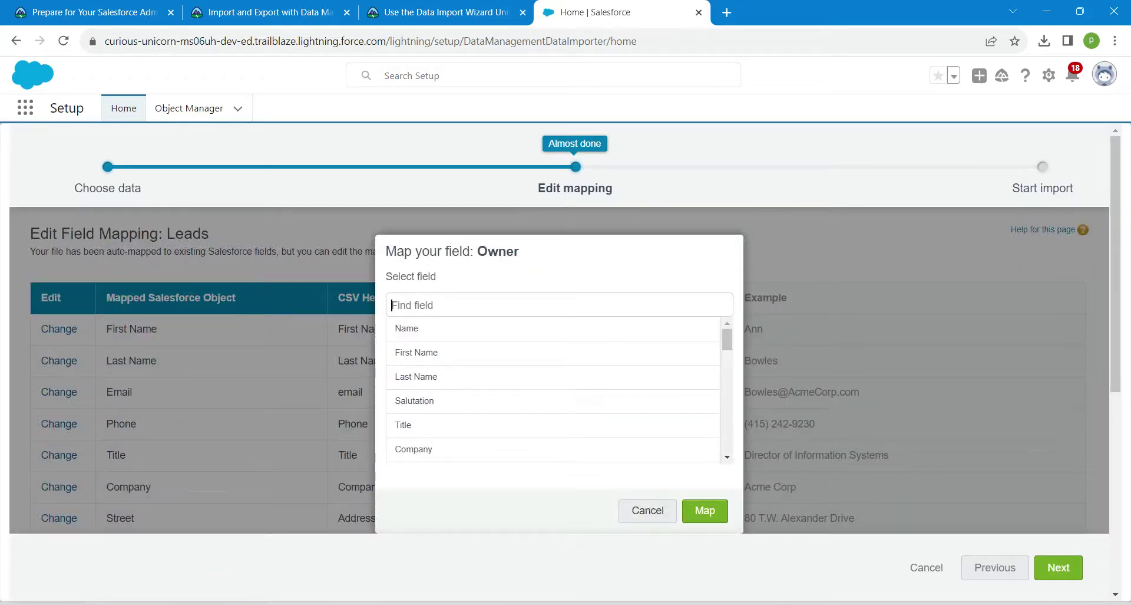
type("lead")
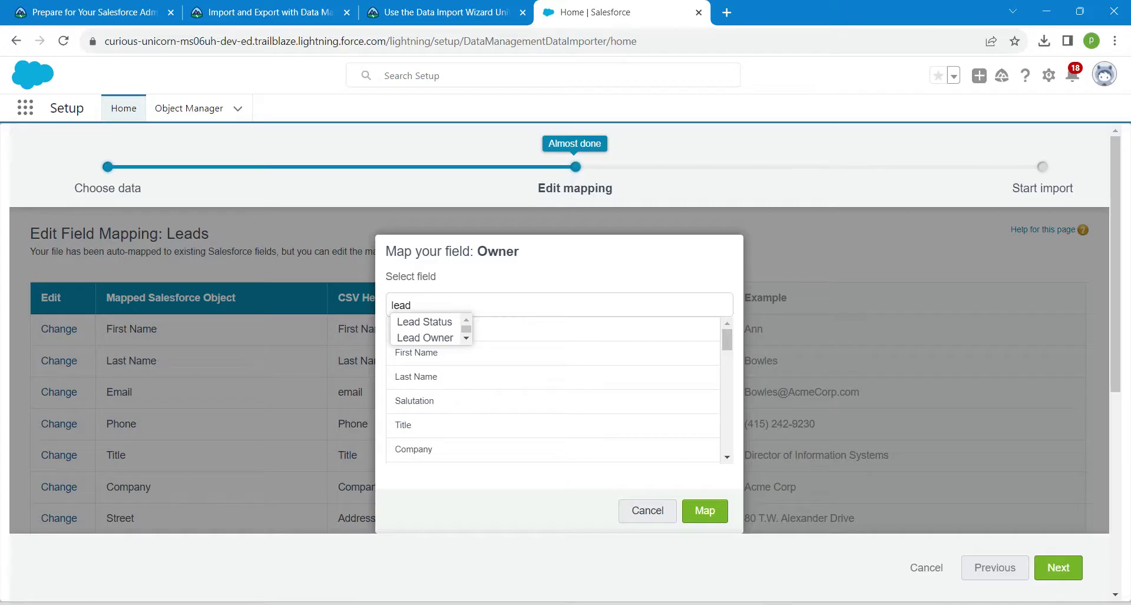
key("Down")
key("Down")
key("Return")
left_click(512, 305)
left_click(704, 512)
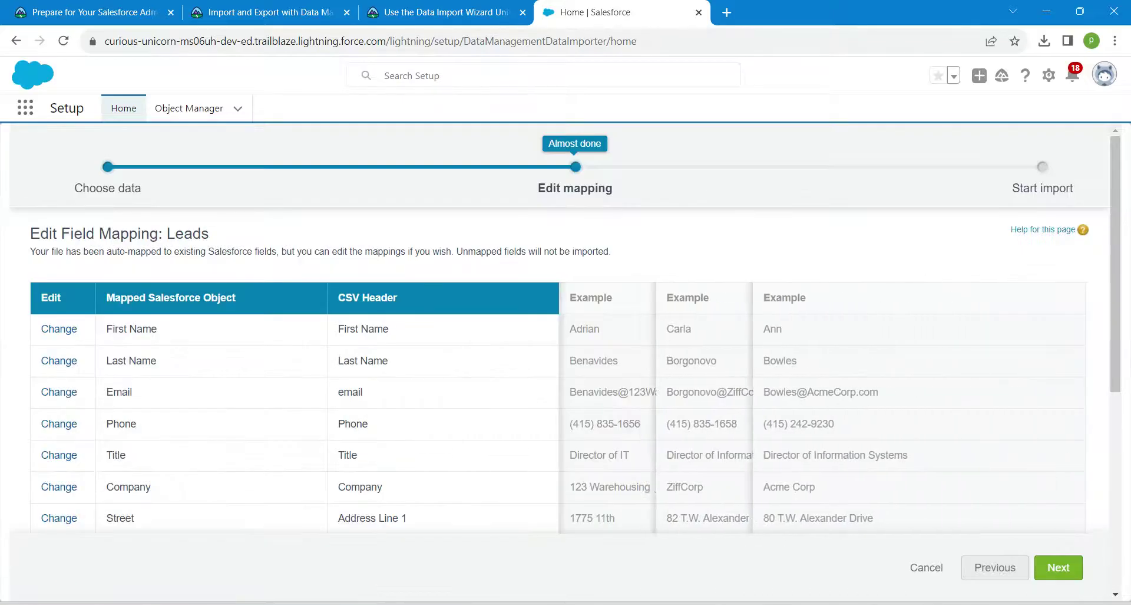
left_click(1059, 567)
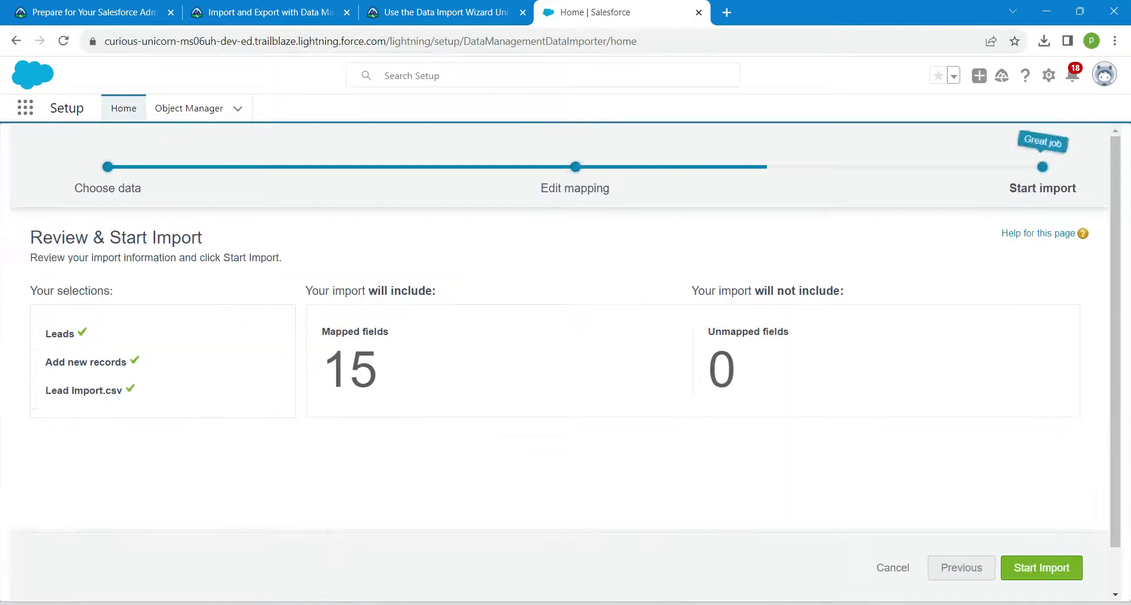
Start the import, view the completed 44-record job, and return to the Trailhead tab
left_click(1041, 567)
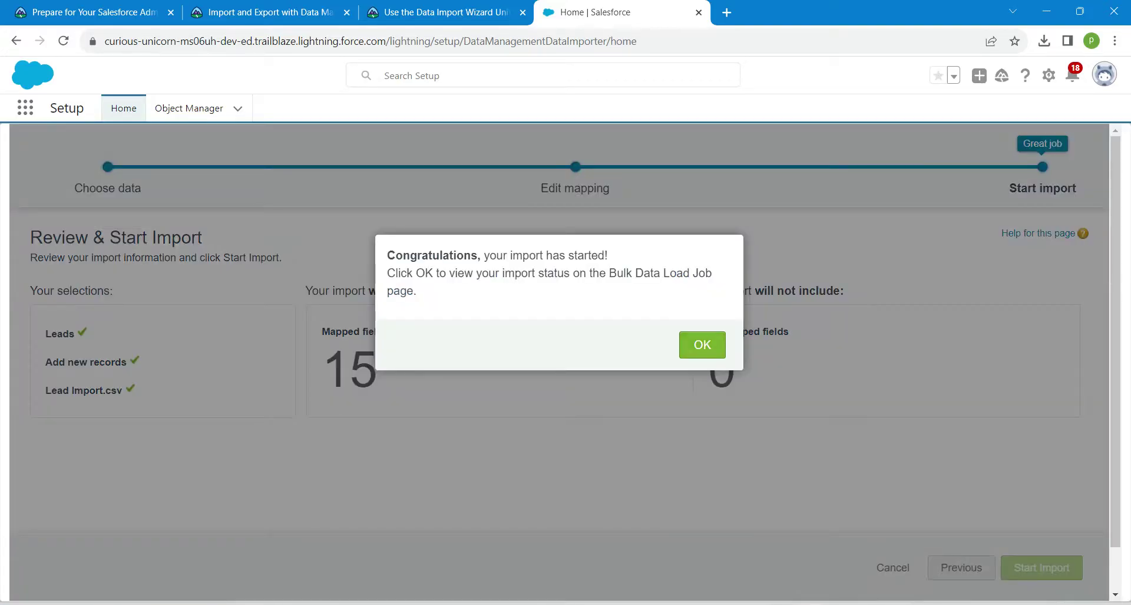
left_click(703, 344)
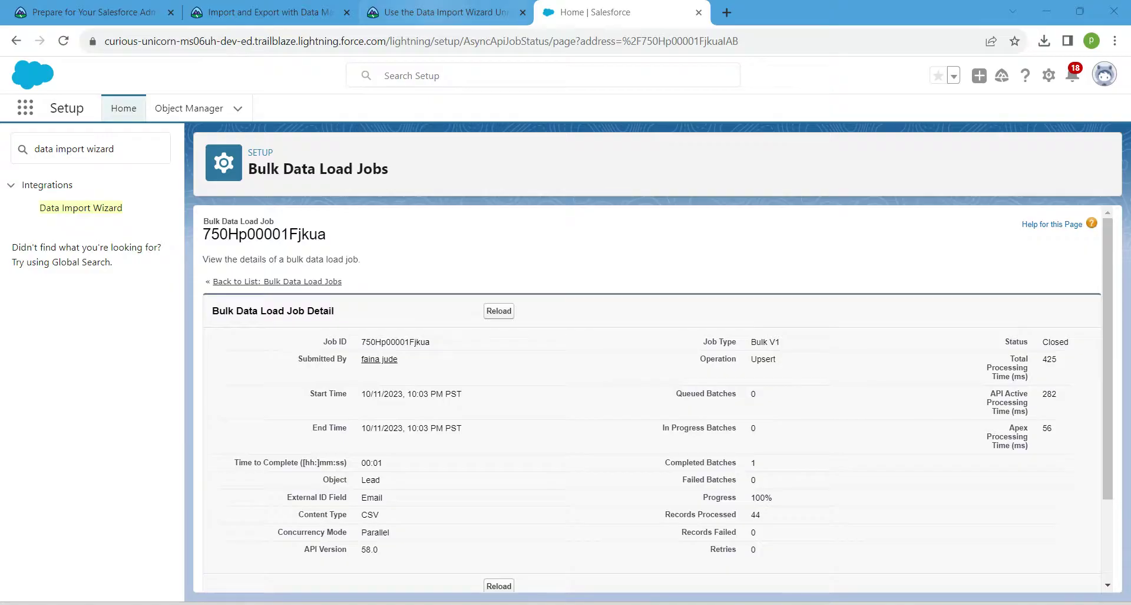
left_click(447, 12)
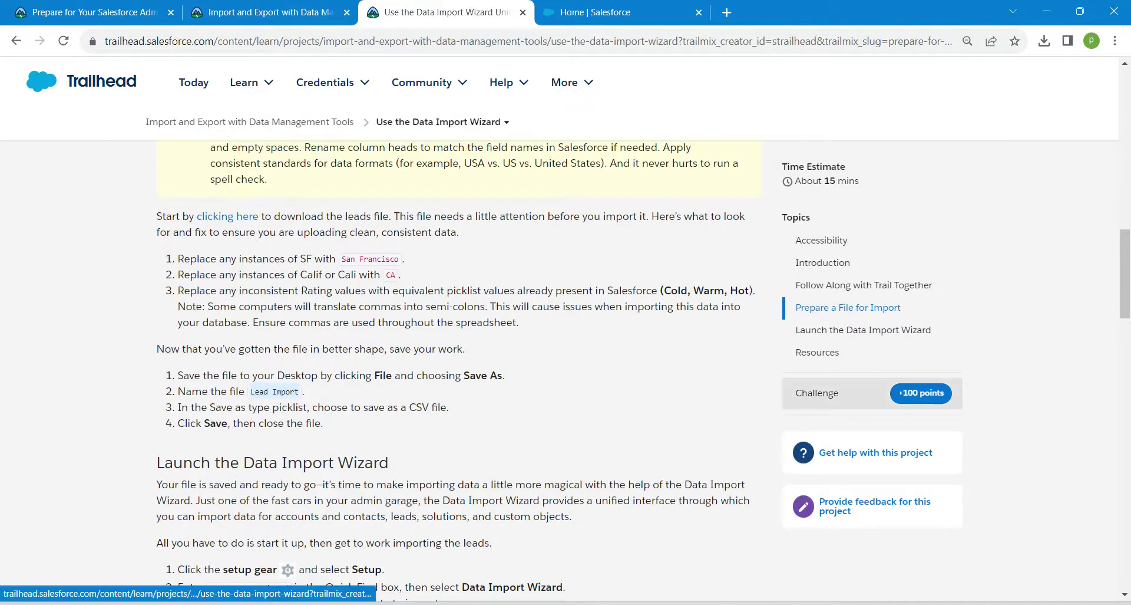
Verify the Data Import Wizard challenge for 100 points, then reload the Import and Export project page
left_click(817, 393)
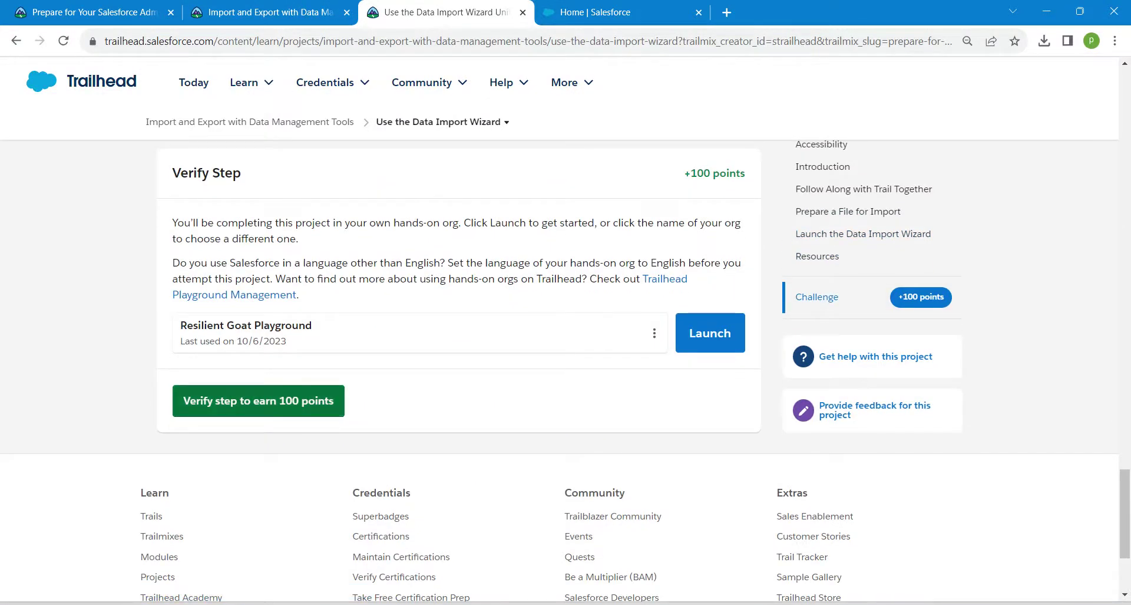
left_click(258, 400)
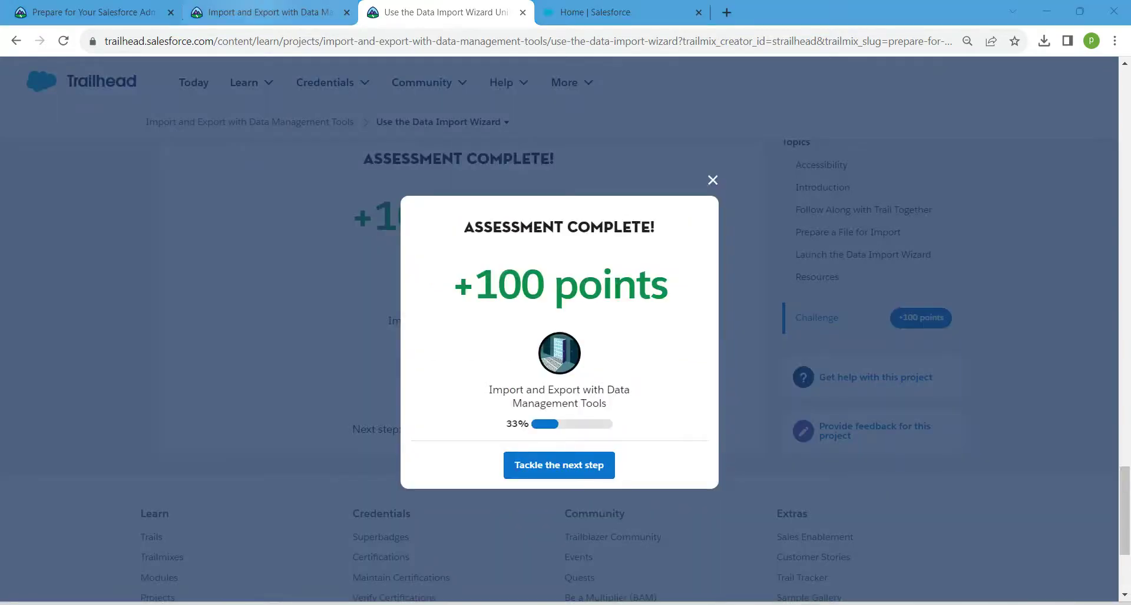
left_click(266, 12)
left_click(64, 41)
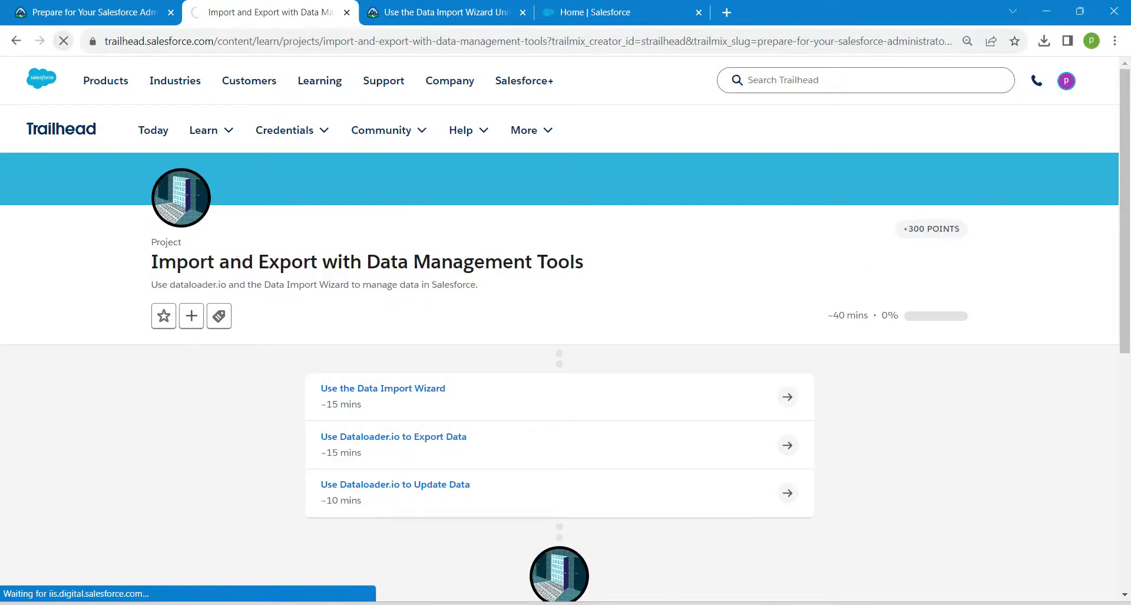